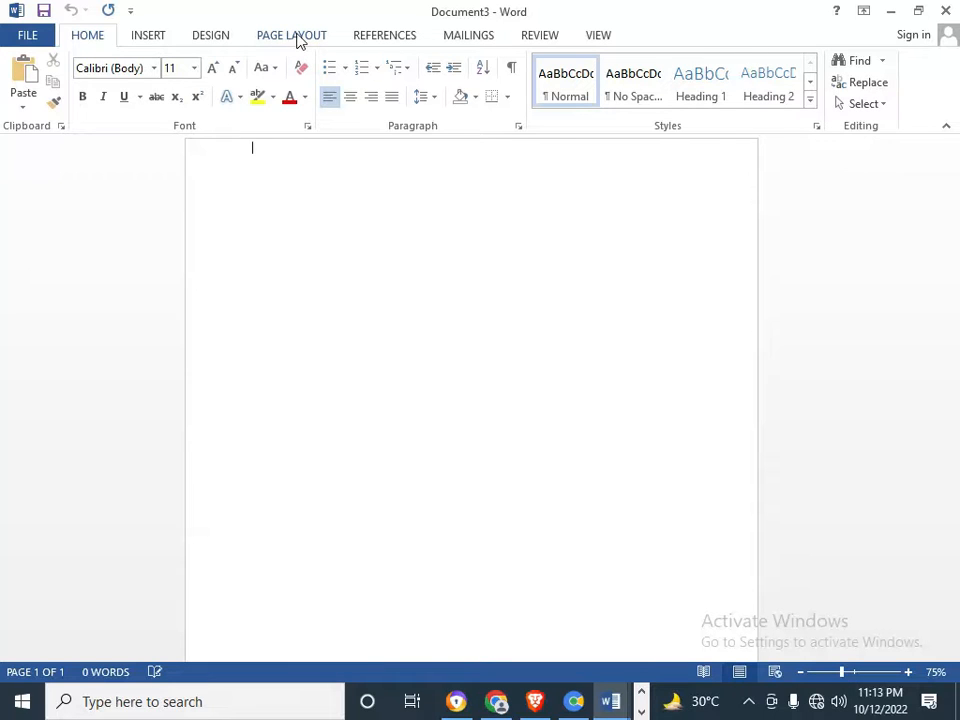
# Open the custom page margin settings and set the top and left margins to 0"
pyautogui.click(296, 40)
pyautogui.click(26, 80)
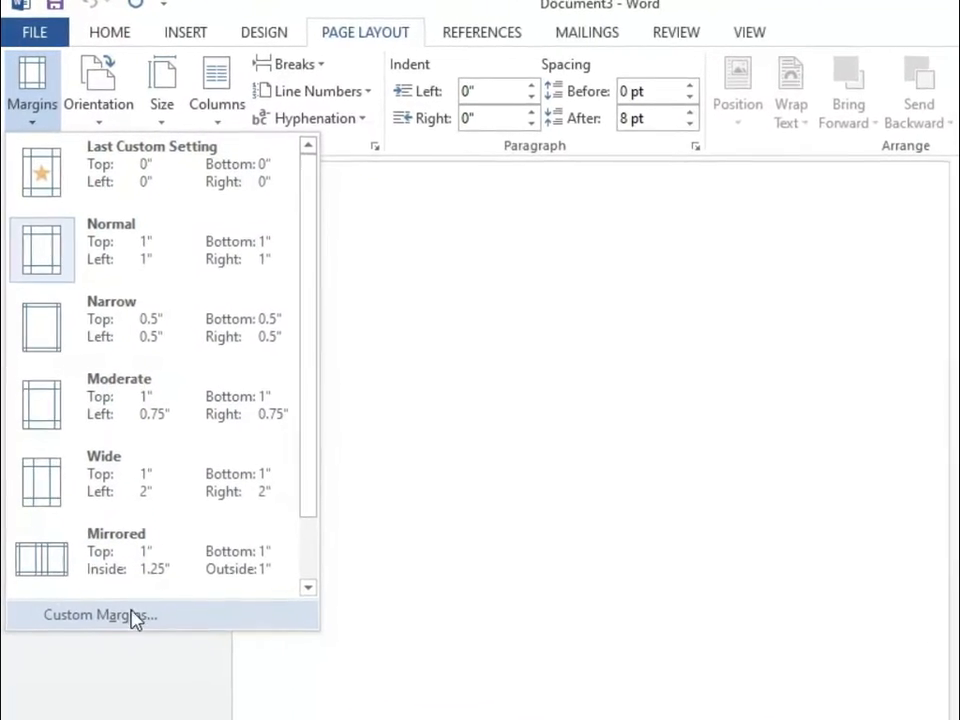
pyautogui.click(100, 615)
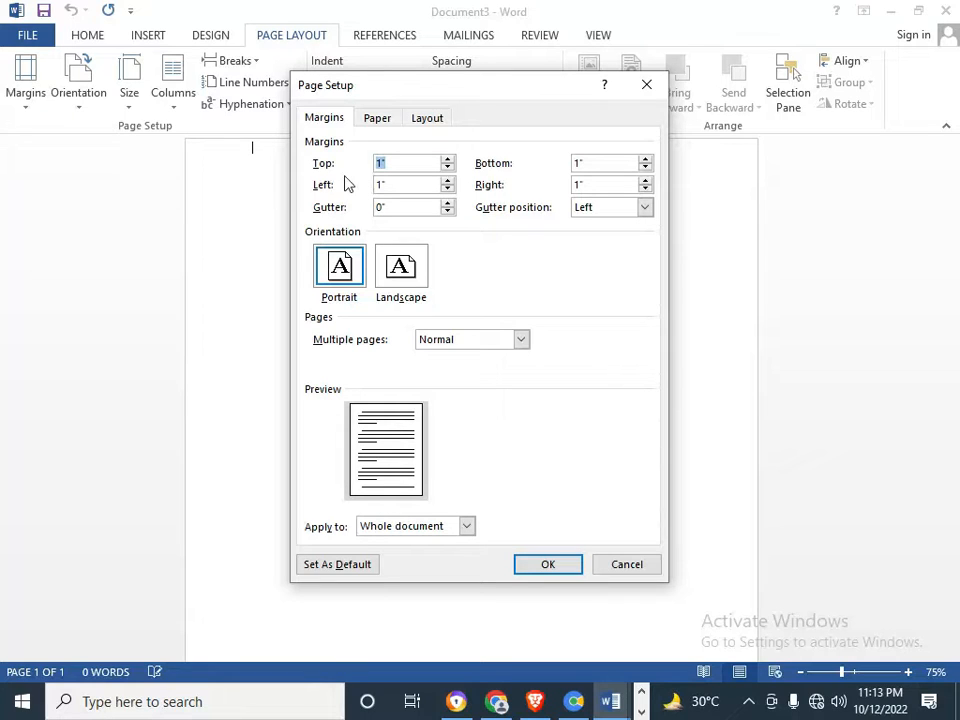
pyautogui.click(448, 167)
pyautogui.click(448, 167)
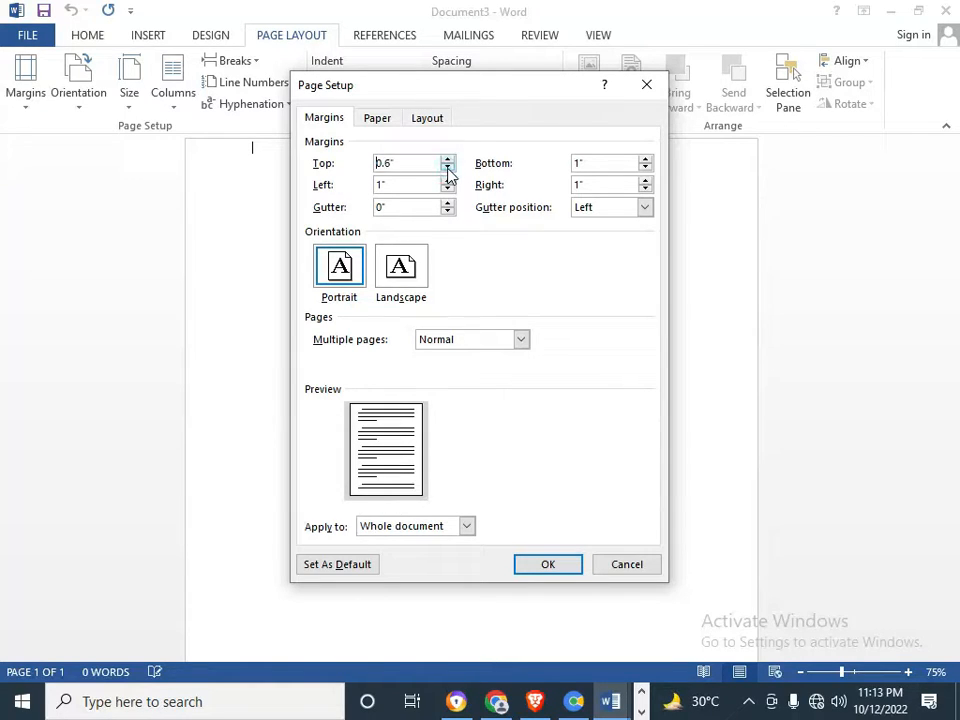
pyautogui.click(448, 167)
pyautogui.click(448, 167)
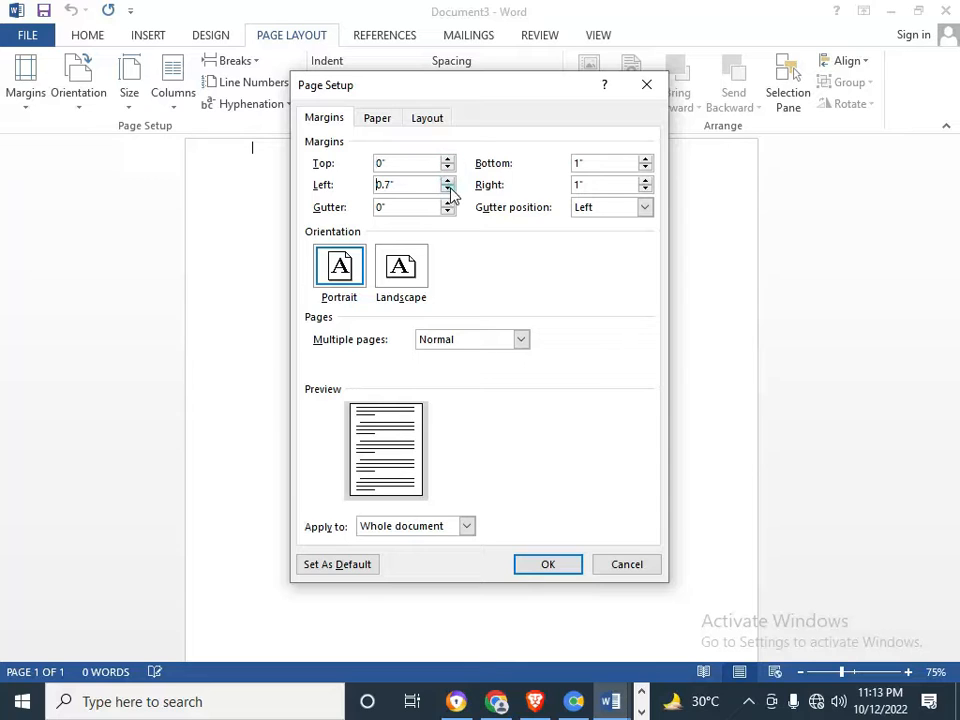
pyautogui.click(448, 190)
# Set the bottom and right page margins to 0" and apply the margin settings to the whole document
pyautogui.click(645, 168)
pyautogui.click(645, 168)
pyautogui.click(645, 168)
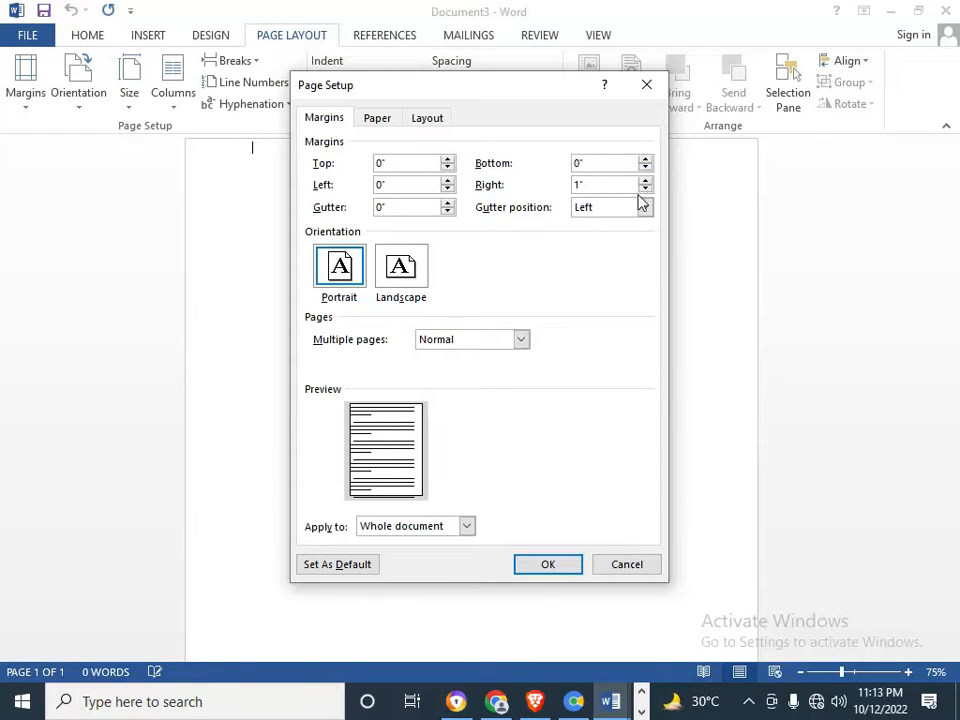
pyautogui.click(645, 190)
pyautogui.click(645, 190)
pyautogui.click(548, 564)
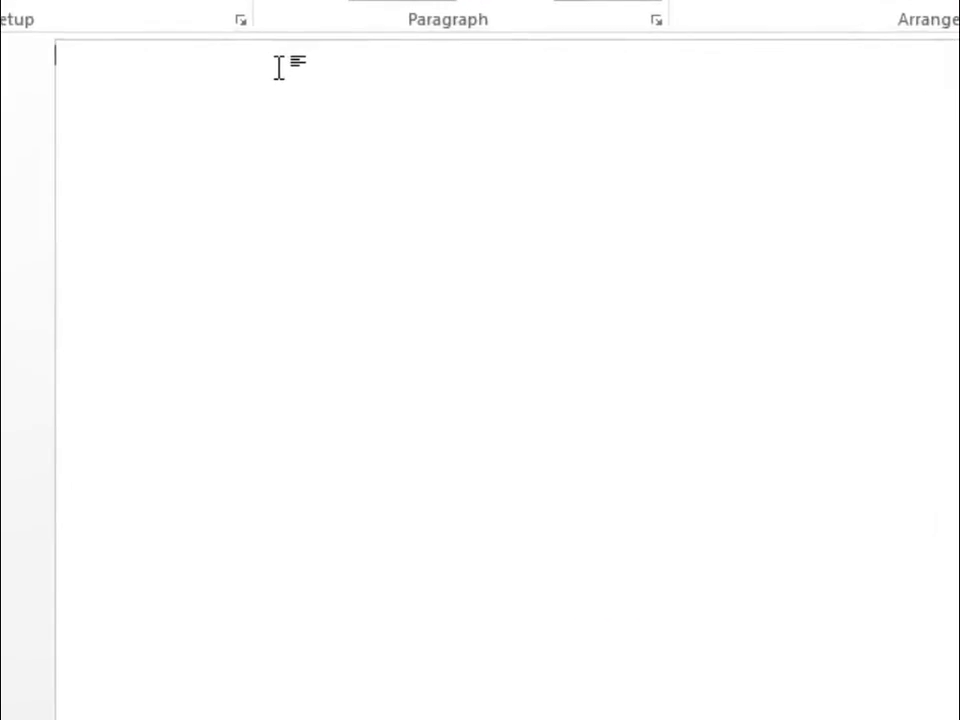
# Insert a table with one column and eight rows, and move it down to leave a blank area above it
pyautogui.click(148, 37)
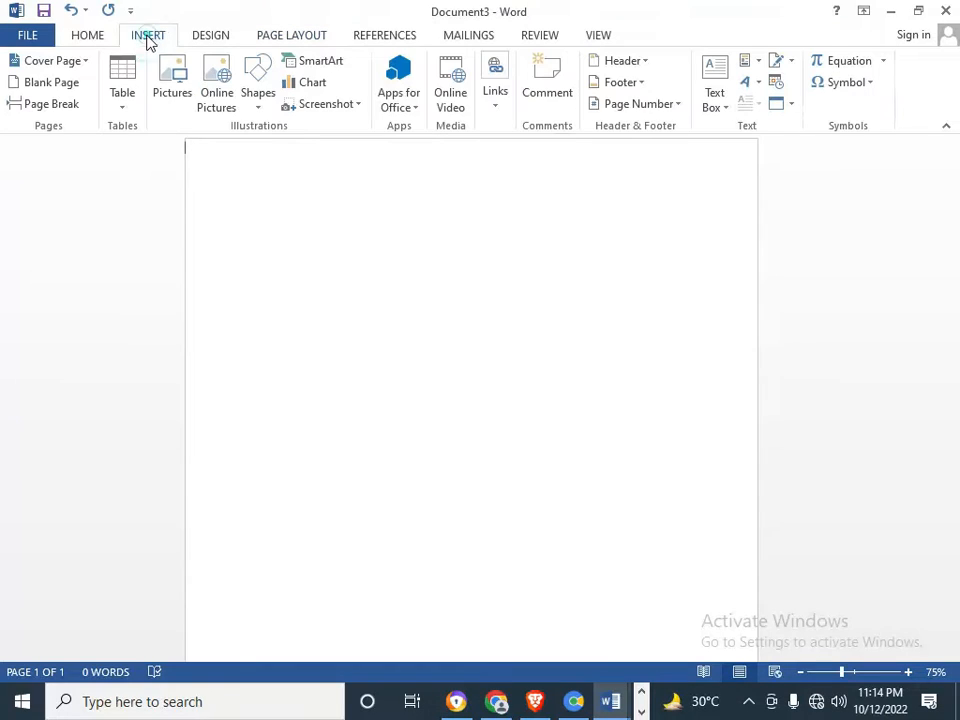
pyautogui.click(124, 108)
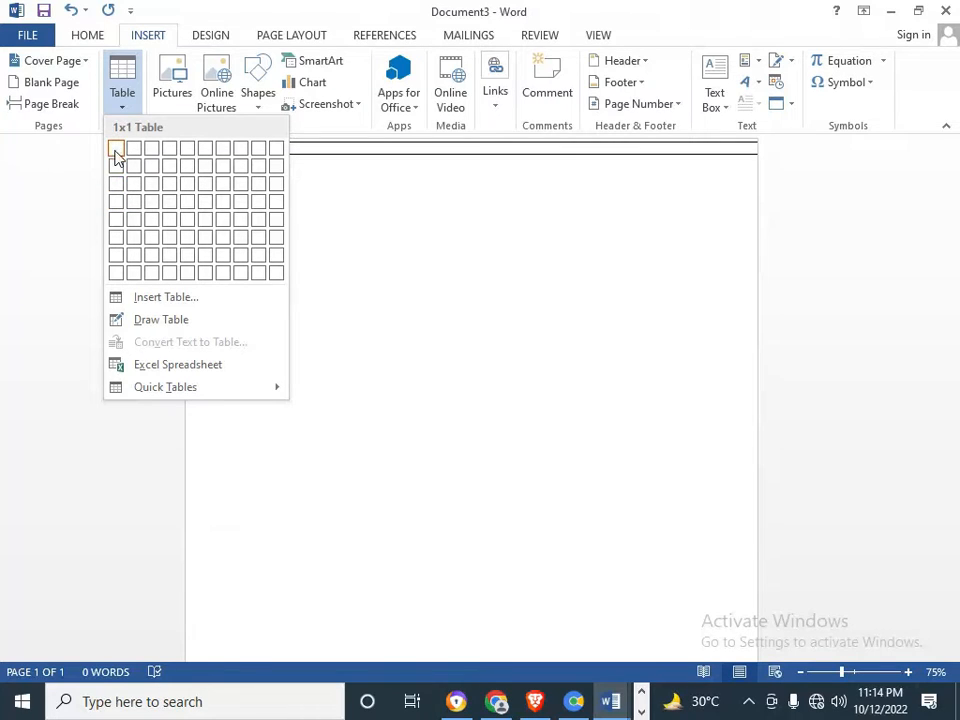
pyautogui.click(114, 272)
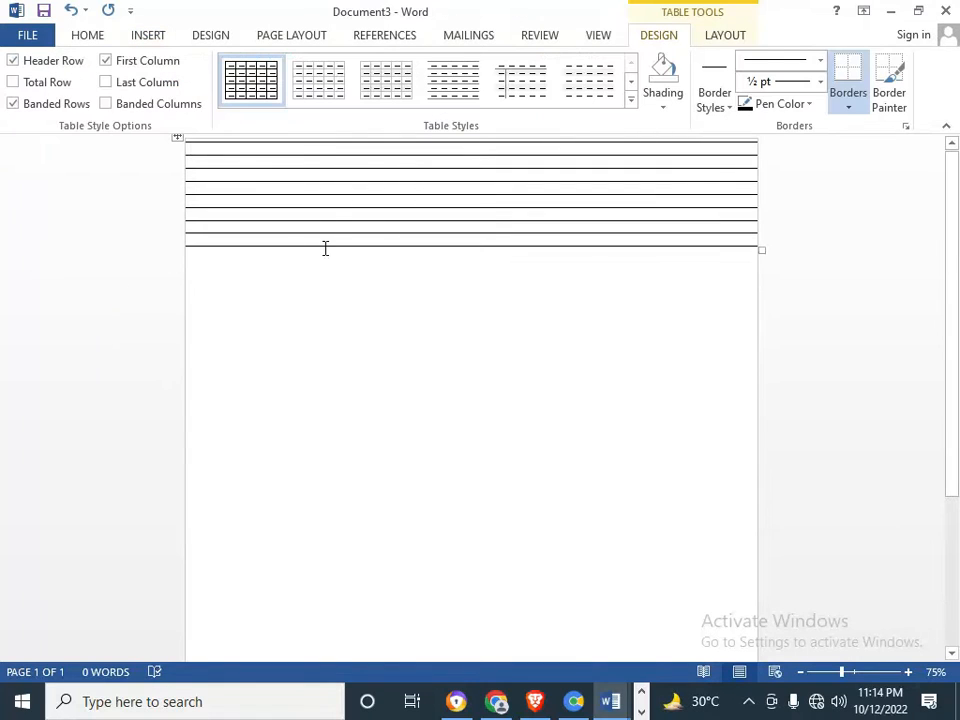
pyautogui.click(178, 138)
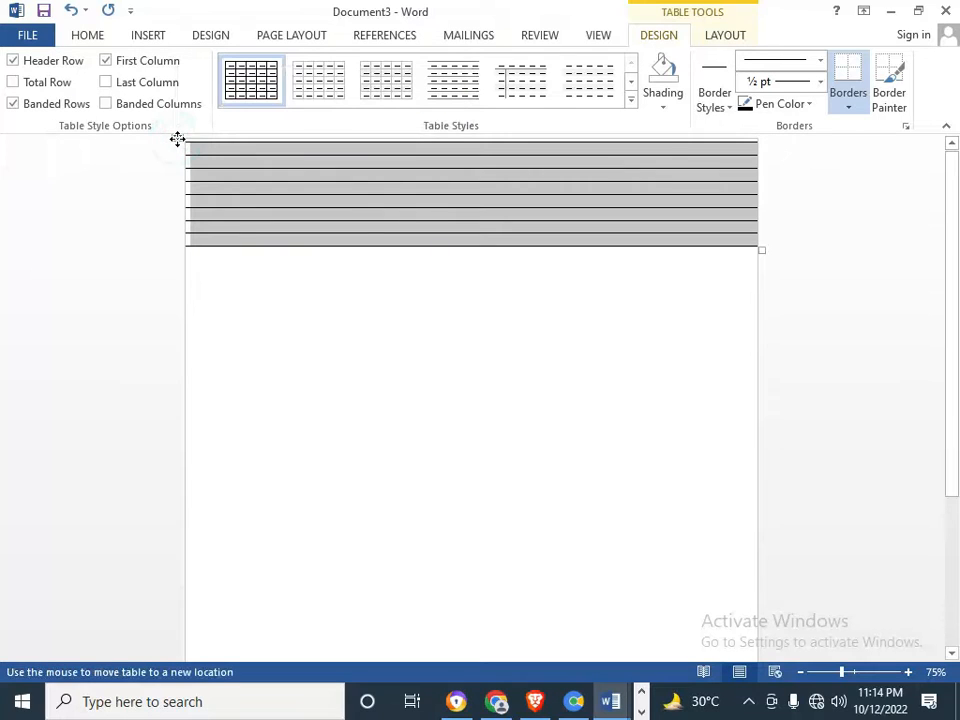
pyautogui.moveTo(178, 139); pyautogui.dragTo(182, 244)
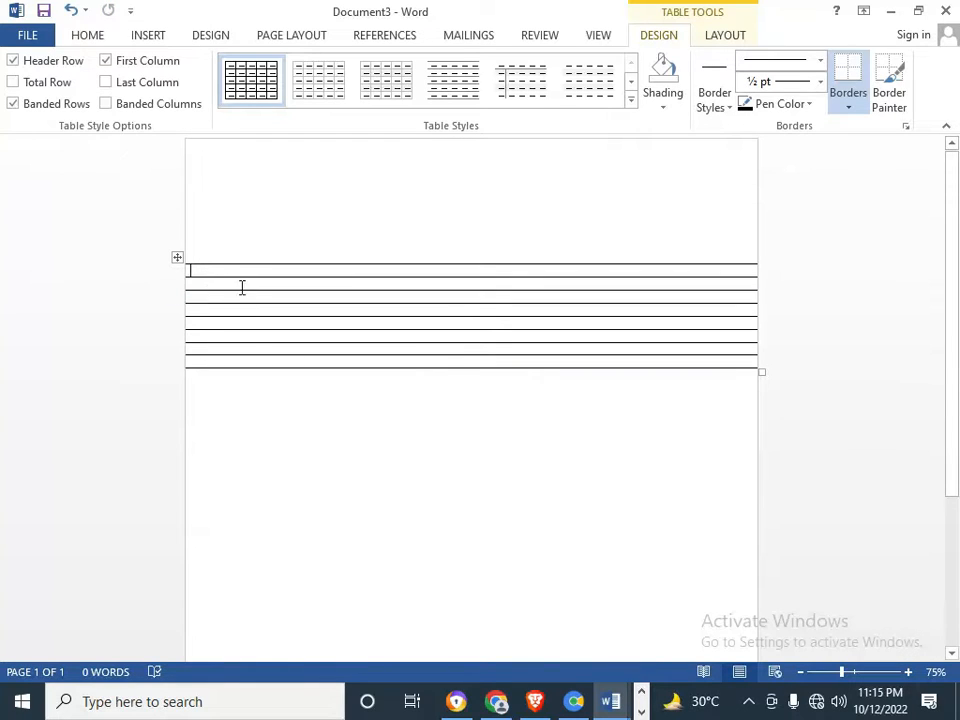
# Set the row height of the whole table to 0.4"
pyautogui.click(226, 275)
pyautogui.click(177, 262)
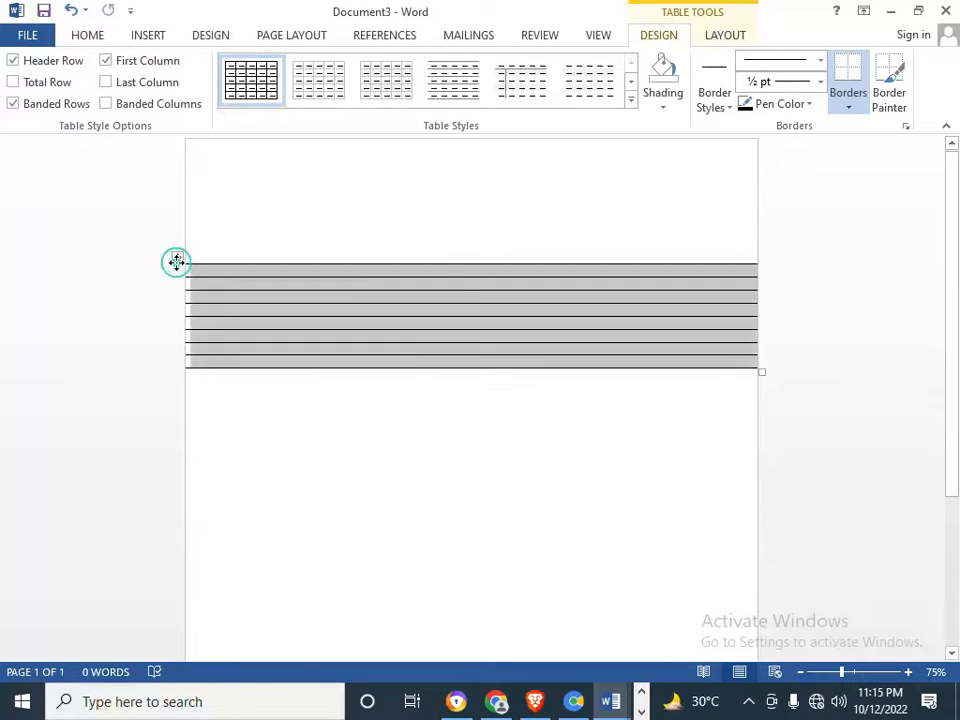
pyautogui.click(152, 38)
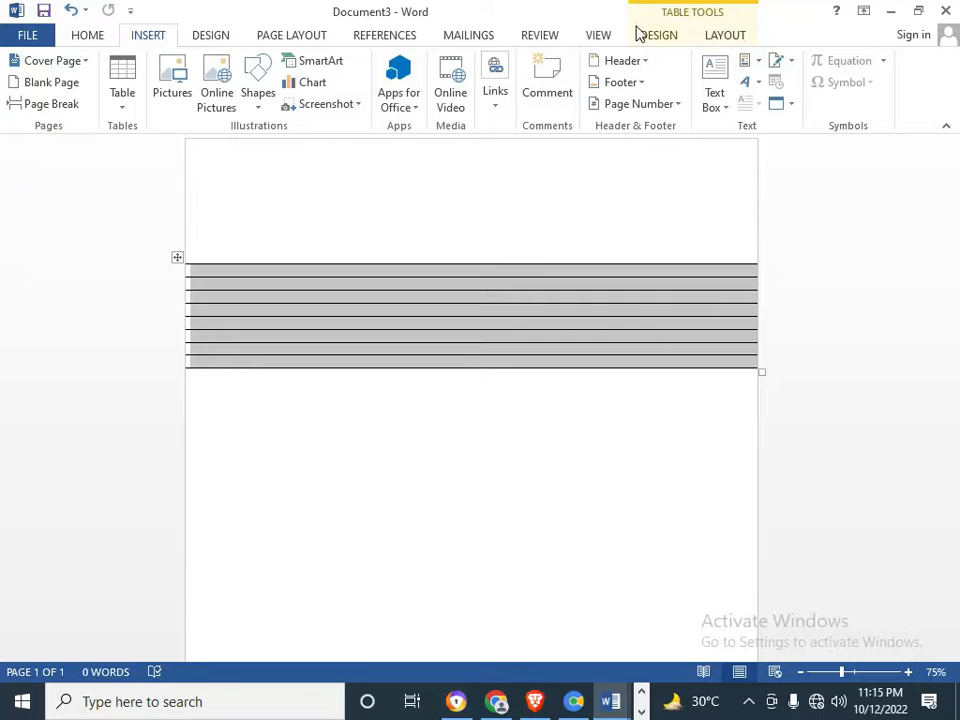
pyautogui.click(724, 35)
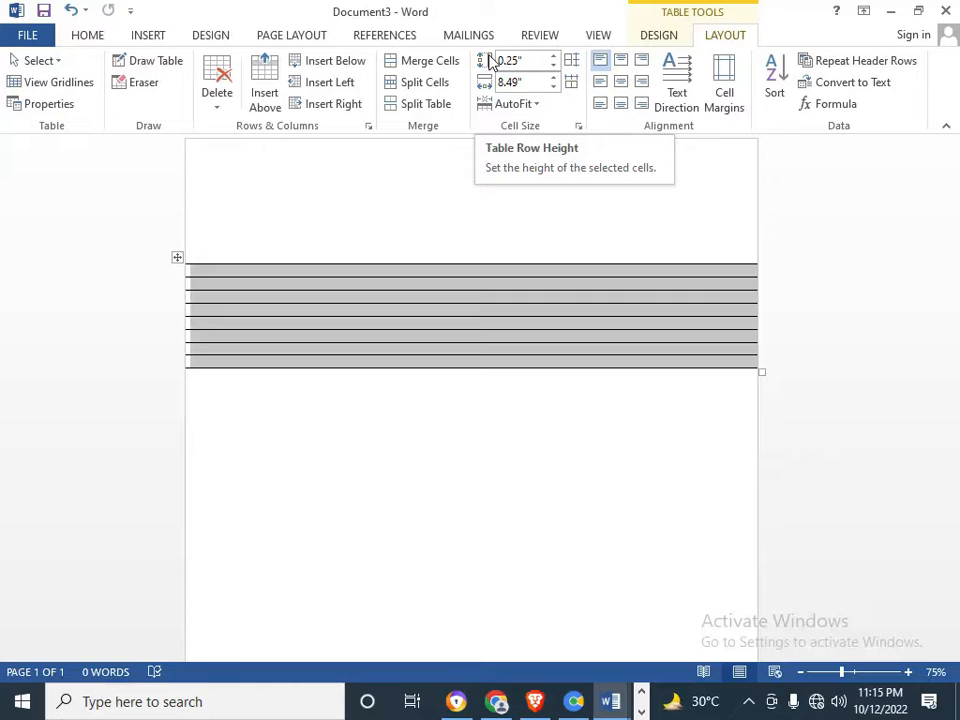
pyautogui.click(554, 58)
pyautogui.click(554, 58)
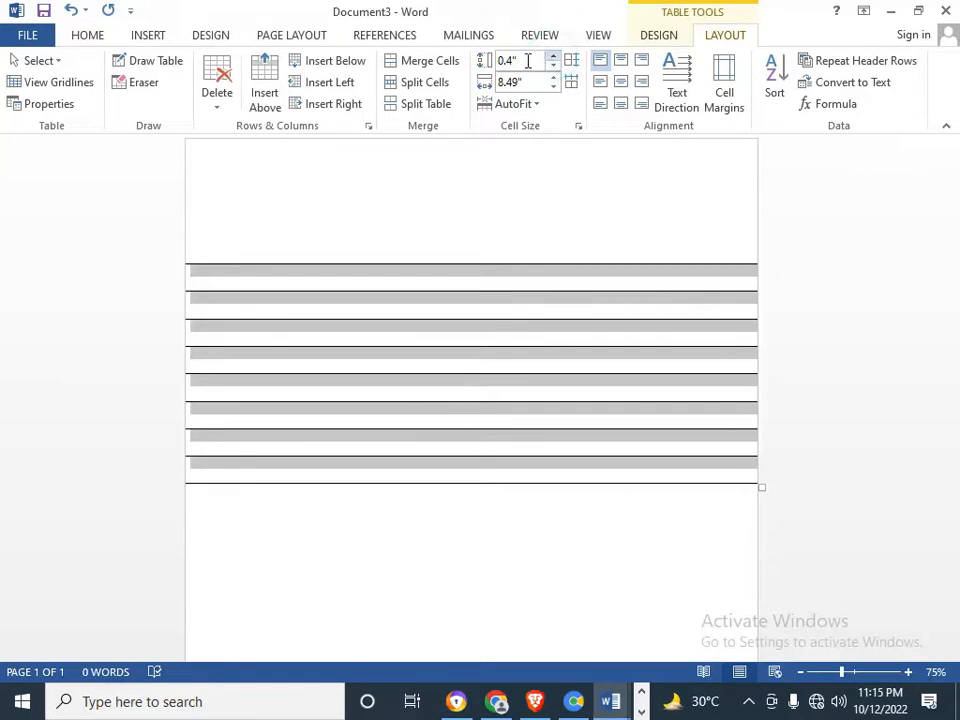
pyautogui.click(317, 216)
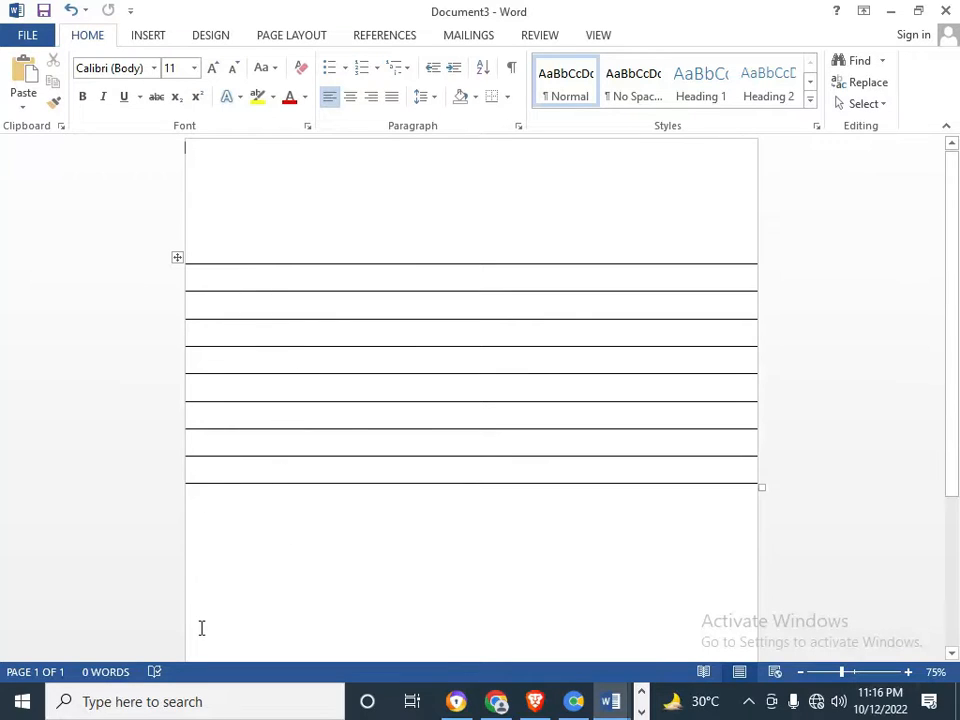
# Add new rows after the table's last row until the ruled lines reach the end of the page
pyautogui.scroll(-5, 252, 561)
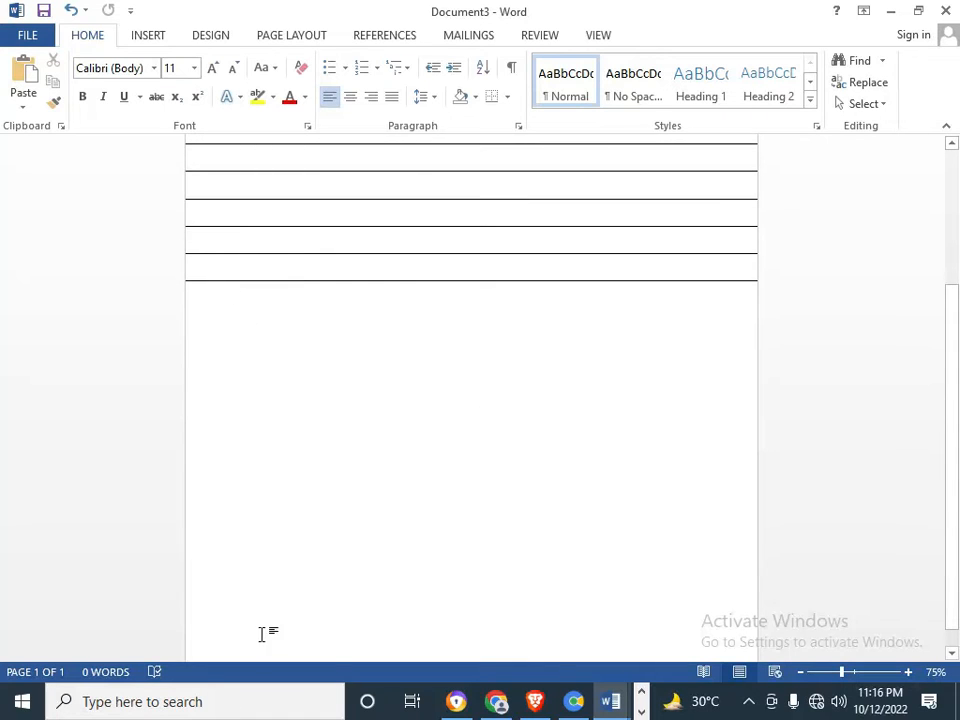
pyautogui.scroll(1, 293, 483)
pyautogui.scroll(2, 293, 483)
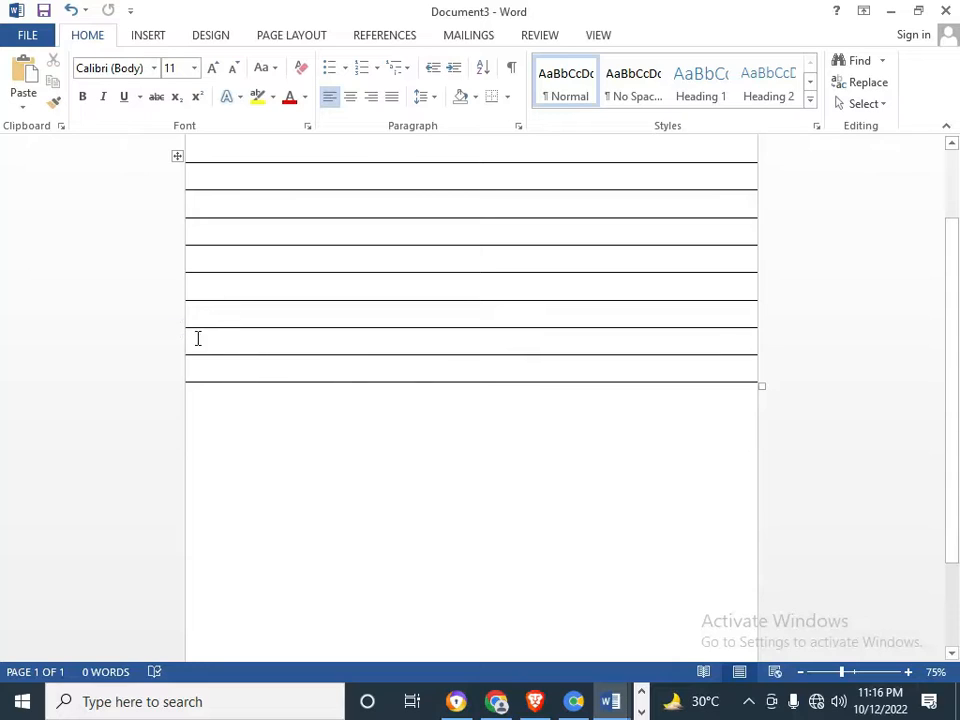
pyautogui.click(219, 372)
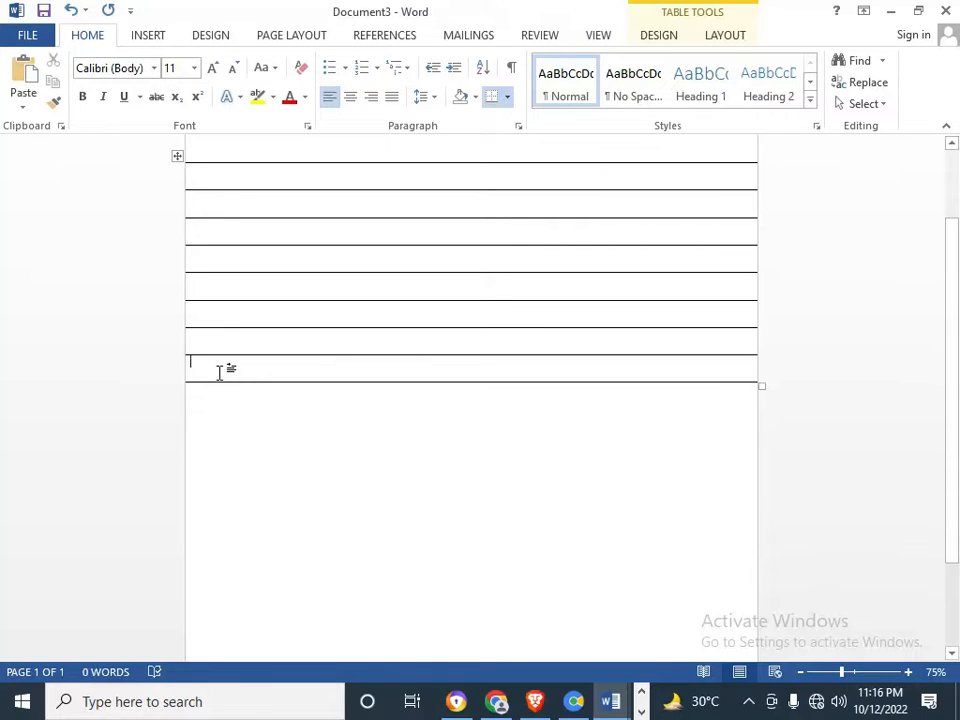
pyautogui.press('Tab')
pyautogui.press('Tab')
pyautogui.press('Tab')
pyautogui.press('Tab')
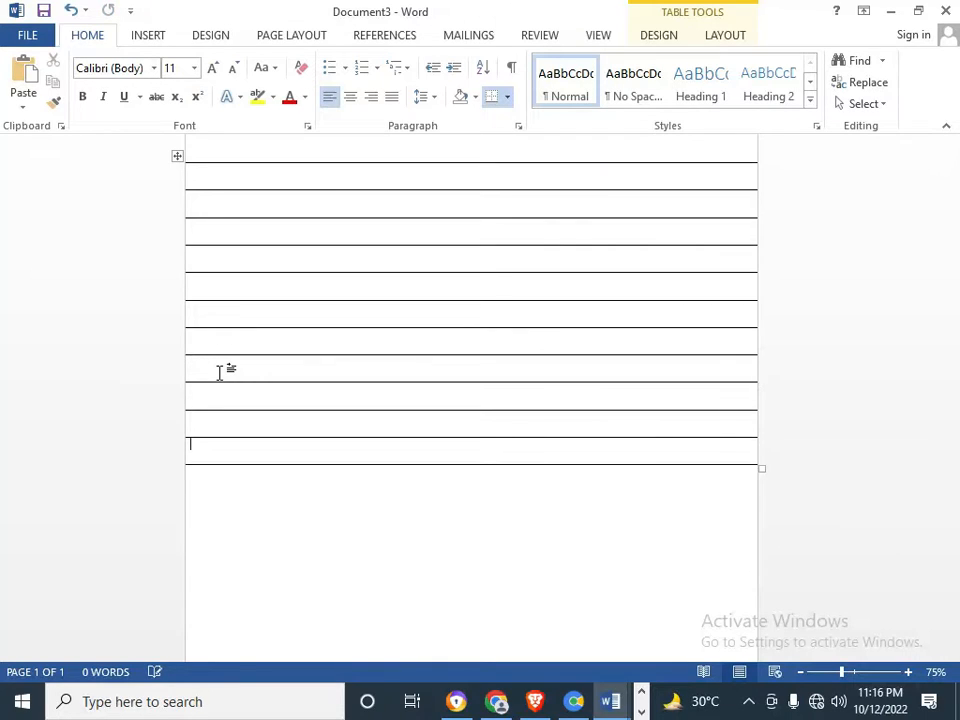
pyautogui.press('Tab')
pyautogui.press('Tab')
pyautogui.press('Tab')
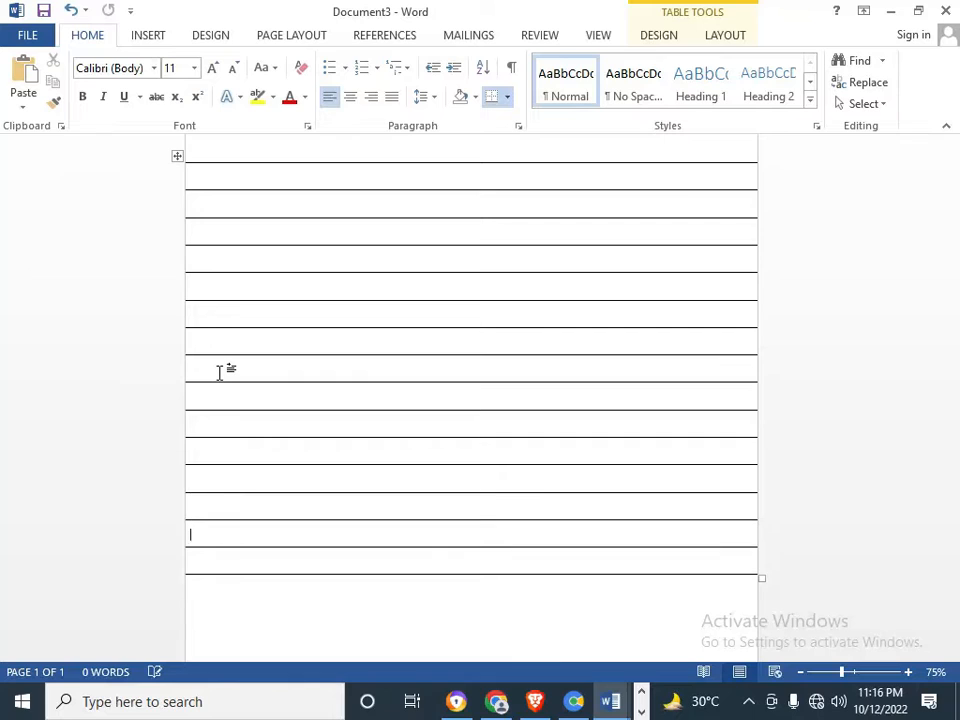
pyautogui.press('Tab')
pyautogui.press('Tab')
pyautogui.press('Tab')
pyautogui.press('Tab')
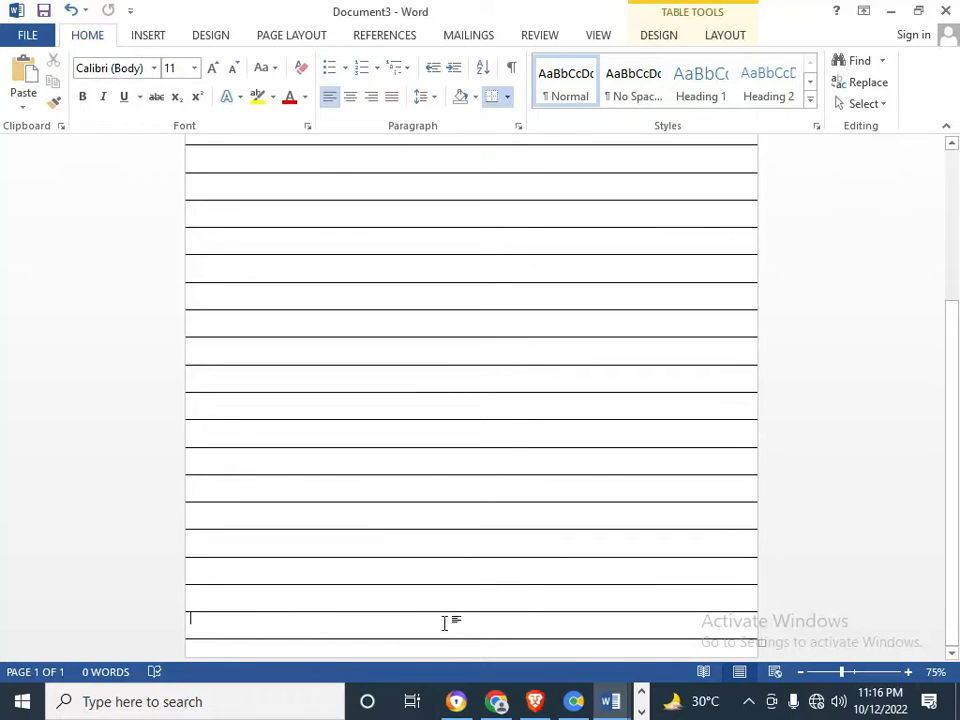
pyautogui.scroll(5, 443, 580)
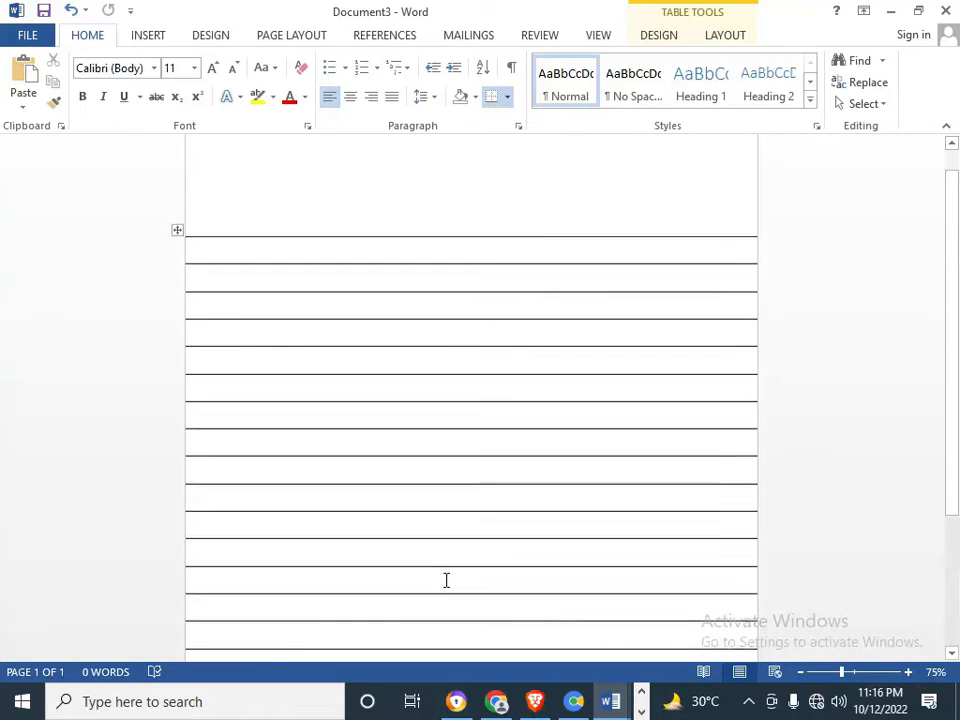
# Check the page layout of the reference document Doc2
pyautogui.click(87, 38)
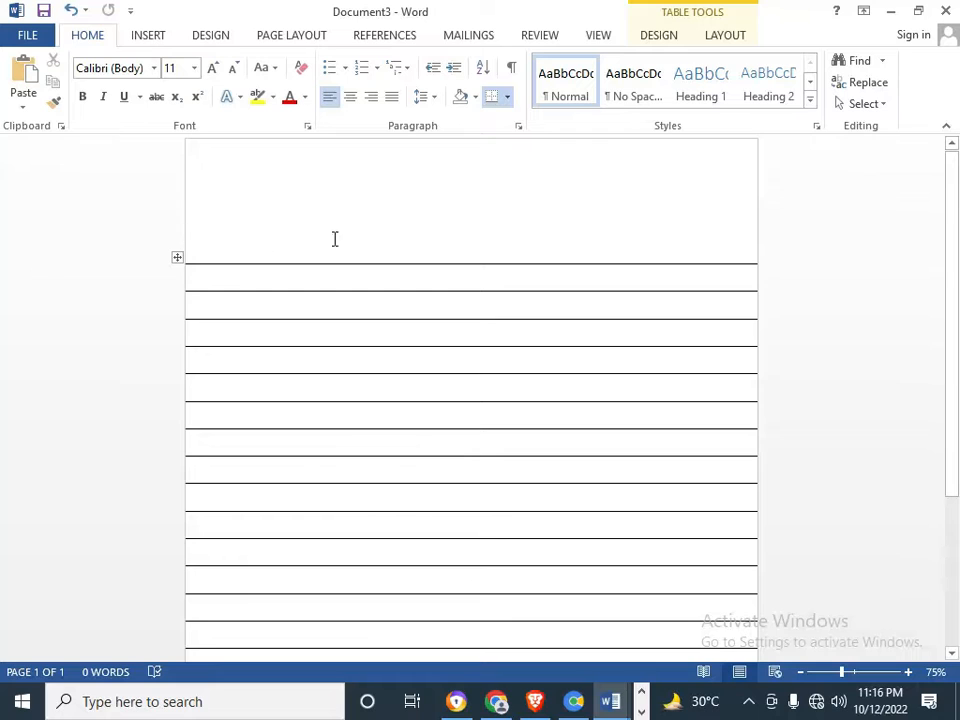
pyautogui.moveTo(616, 705)
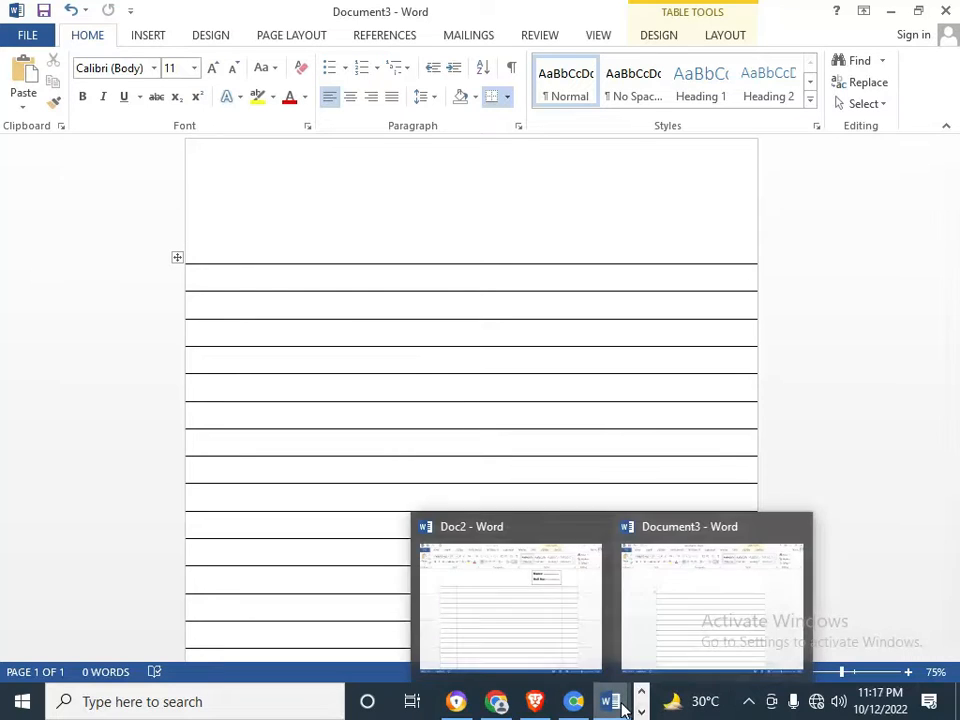
pyautogui.click(545, 620)
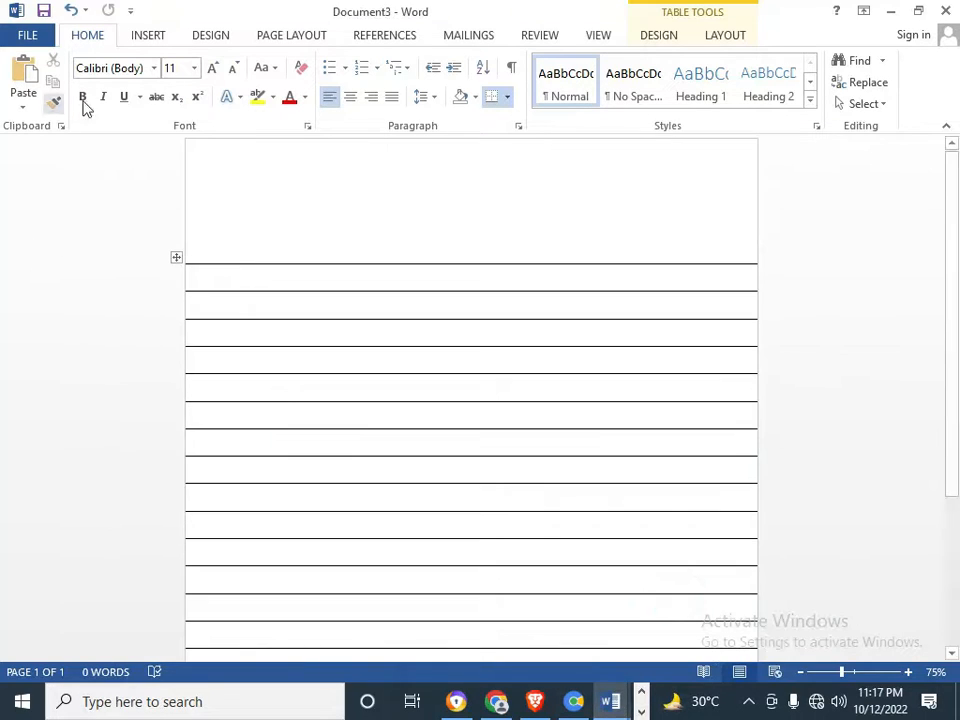
# Draw a horizontal line about 2.6" long just above the table, starting at the page's left edge
pyautogui.click(150, 36)
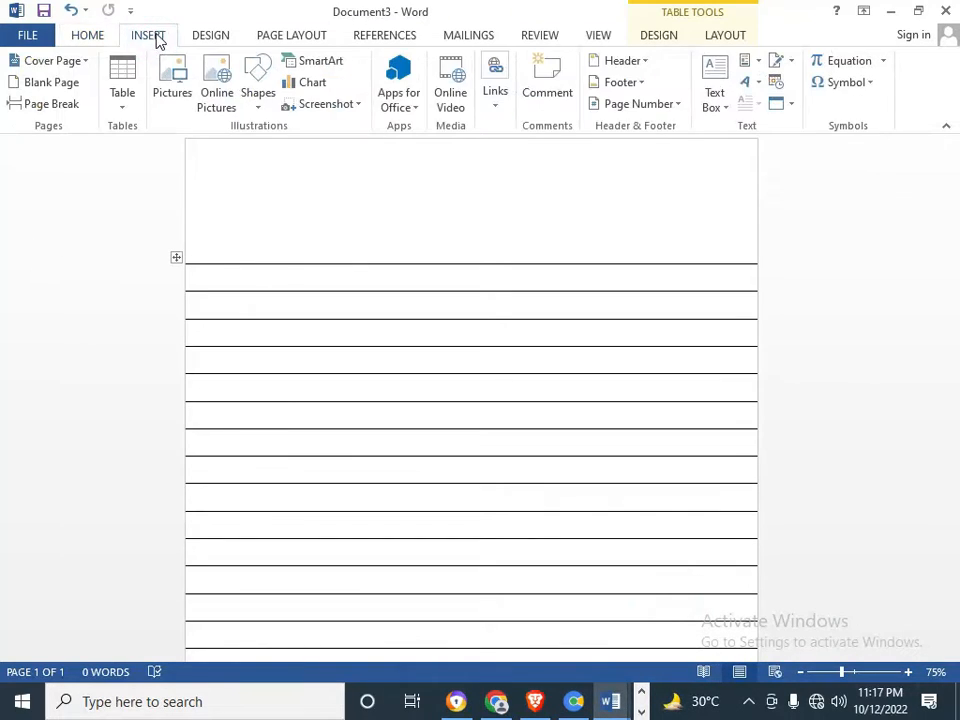
pyautogui.click(256, 104)
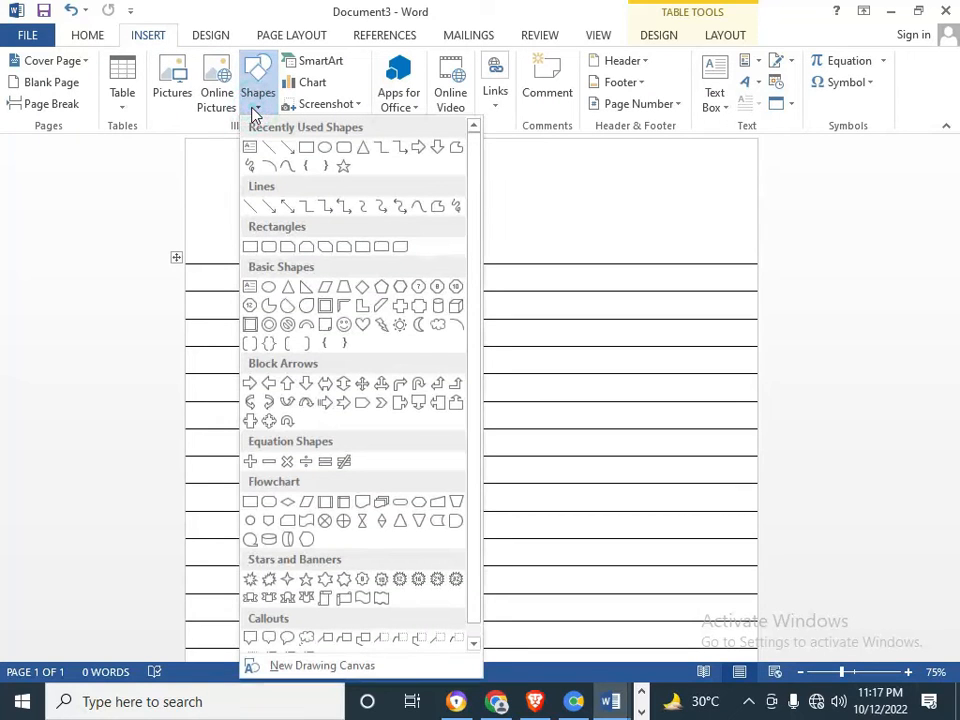
pyautogui.click(250, 207)
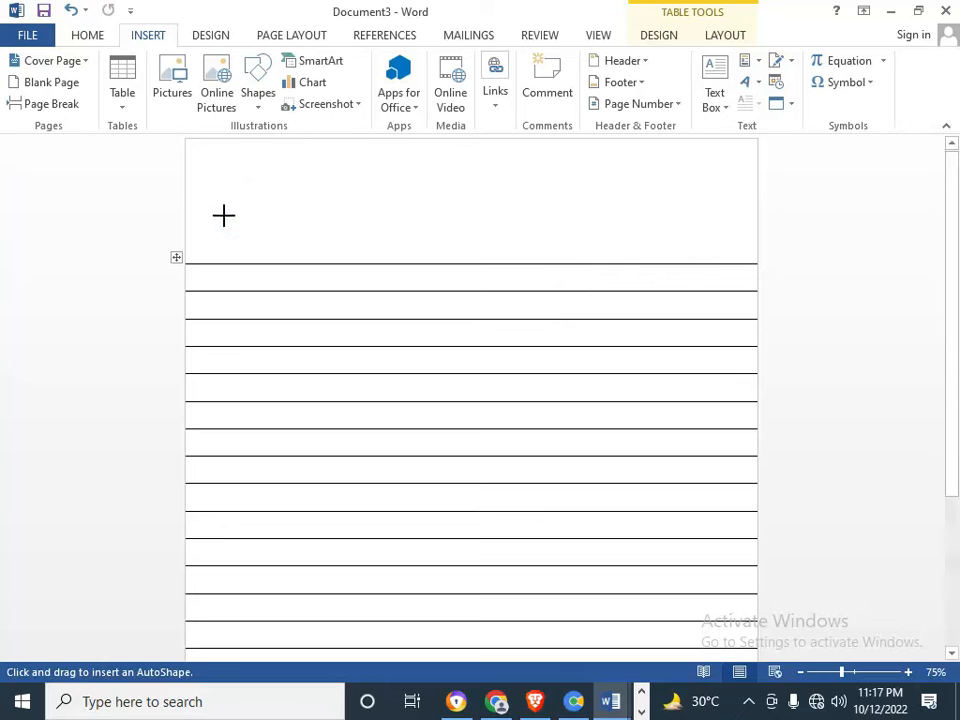
pyautogui.moveTo(186, 244); pyautogui.dragTo(362, 245)
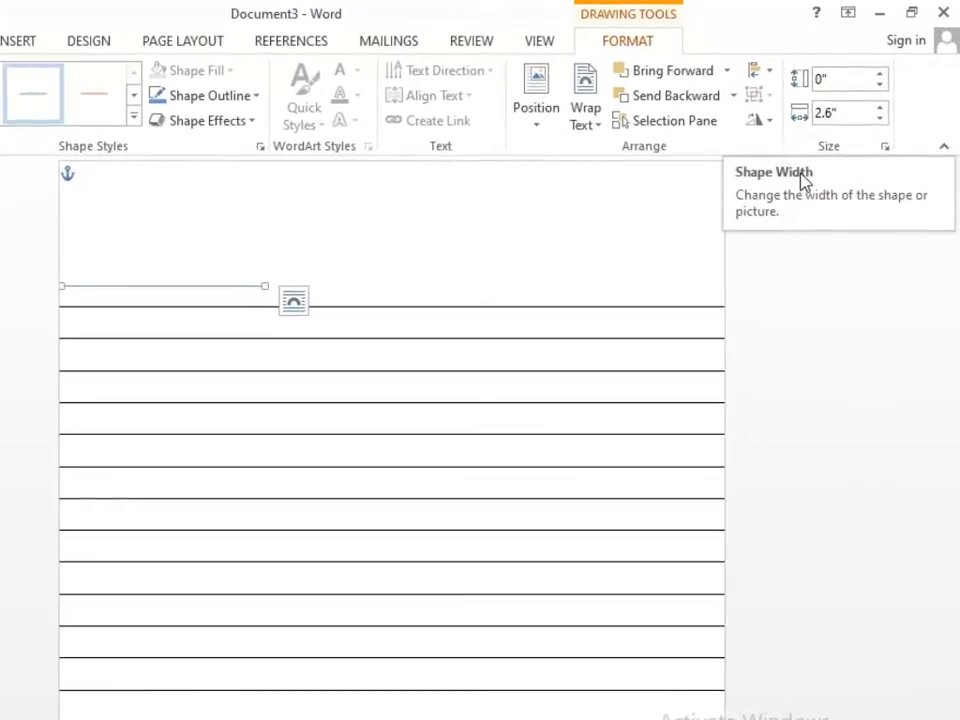
# Increase the width of the line above the table until it spans the full page width
pyautogui.click(865, 129)
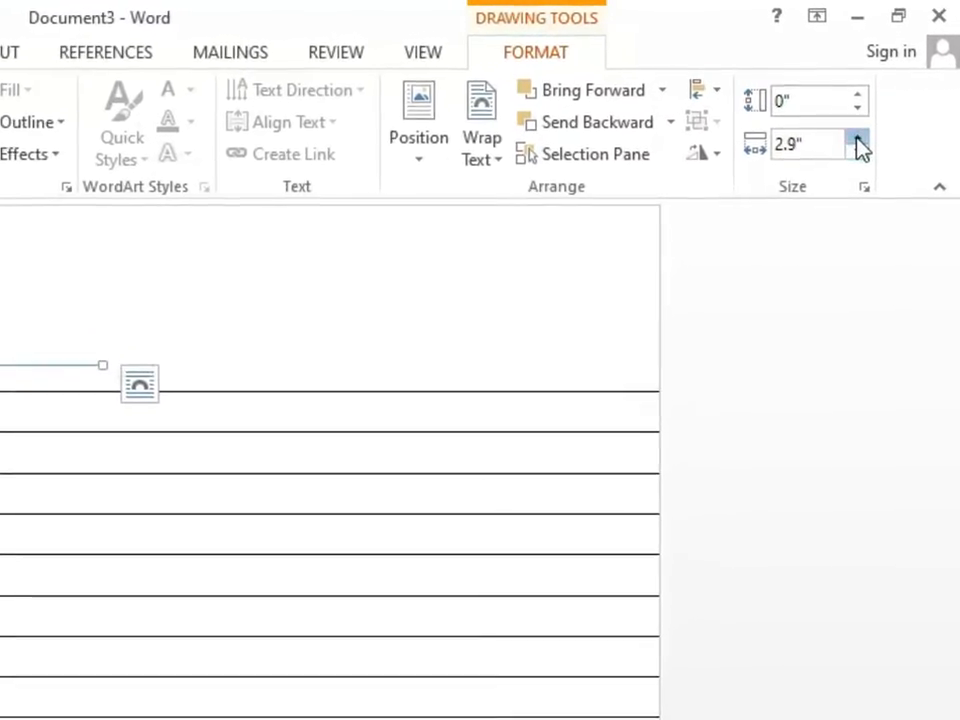
pyautogui.click(865, 129)
pyautogui.click(865, 129)
pyautogui.click(865, 129)
pyautogui.click(829, 177)
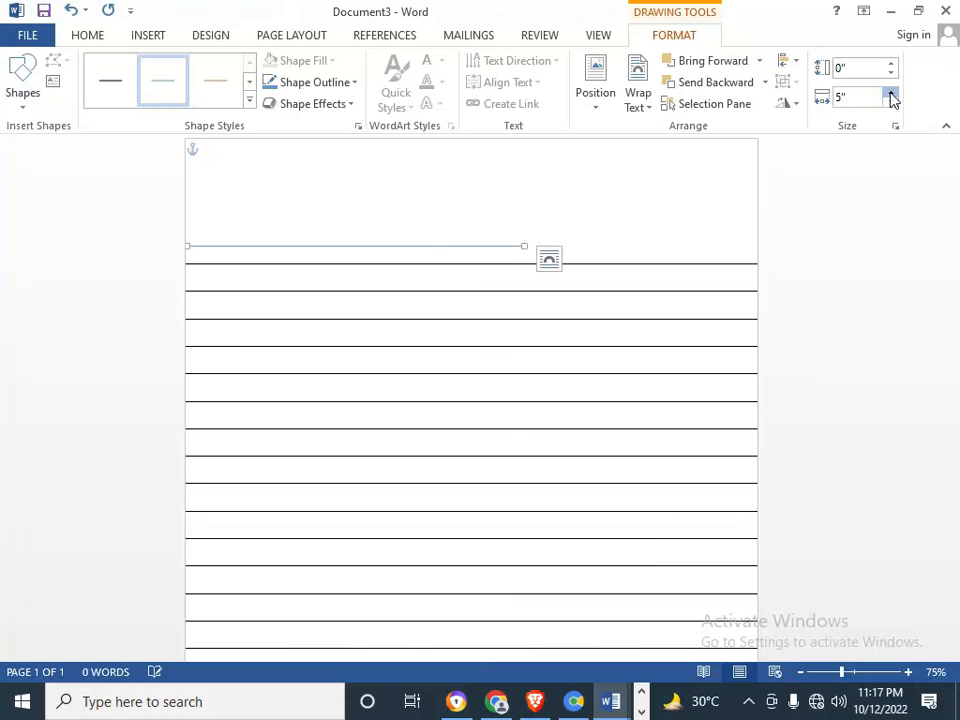
pyautogui.click(829, 177)
pyautogui.click(829, 177)
pyautogui.click(829, 177)
pyautogui.click(891, 93)
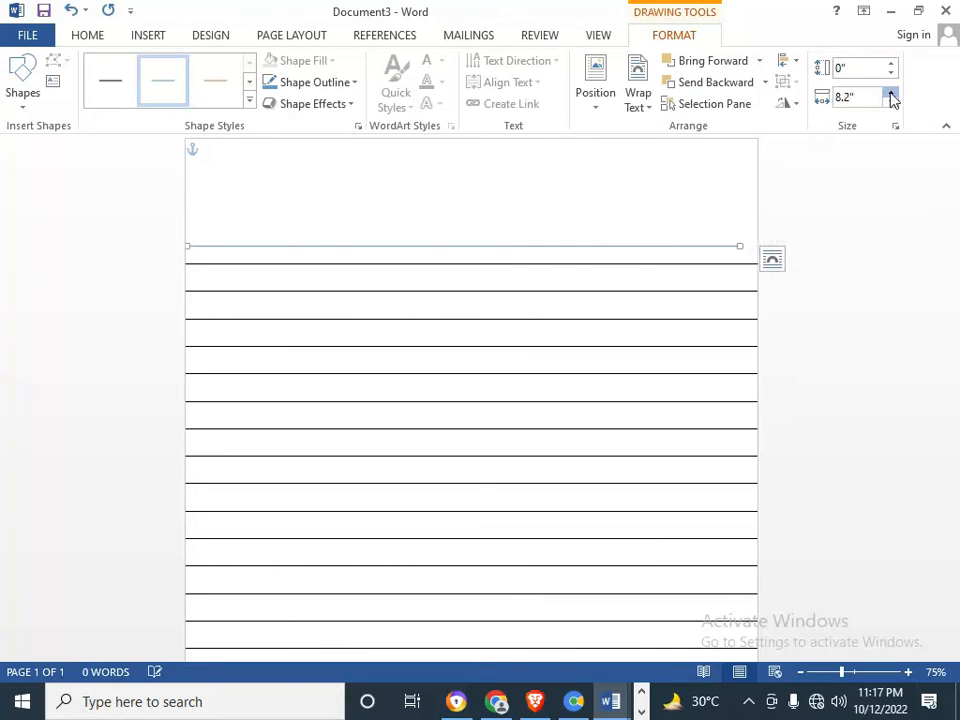
pyautogui.click(891, 93)
pyautogui.click(199, 227)
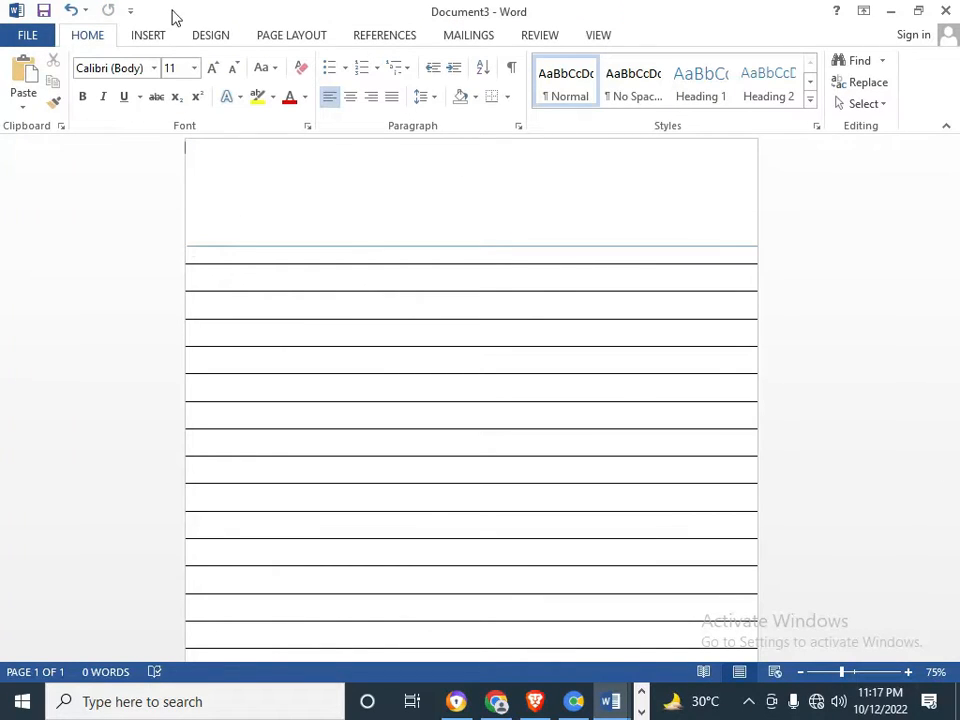
# Draw a second horizontal line just above the existing header line and widen it to span the full page width
pyautogui.click(146, 42)
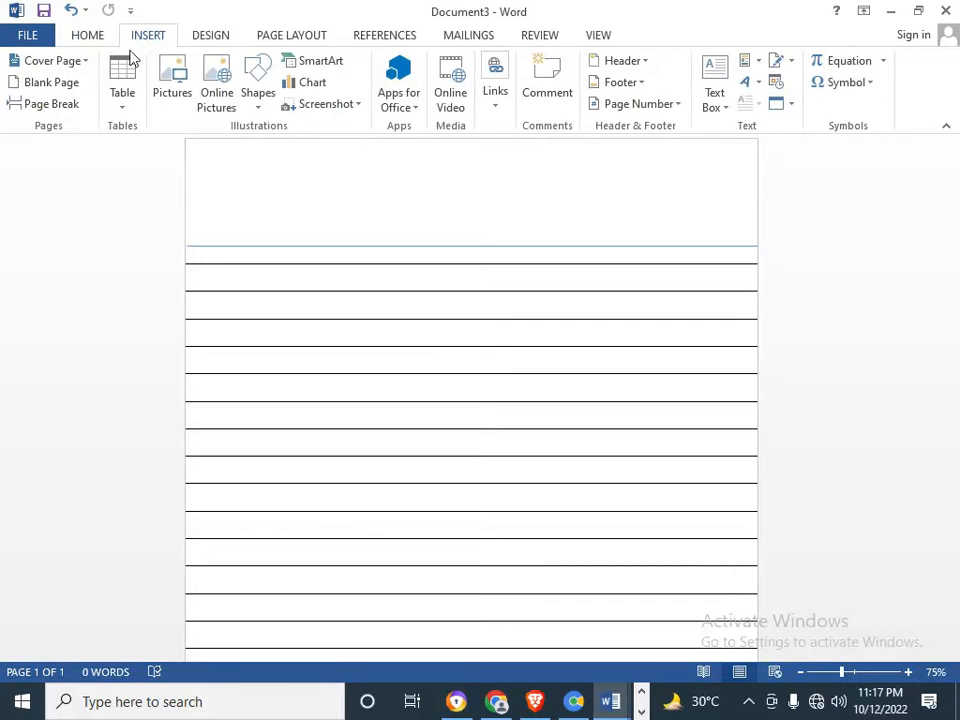
pyautogui.click(266, 100)
pyautogui.click(251, 206)
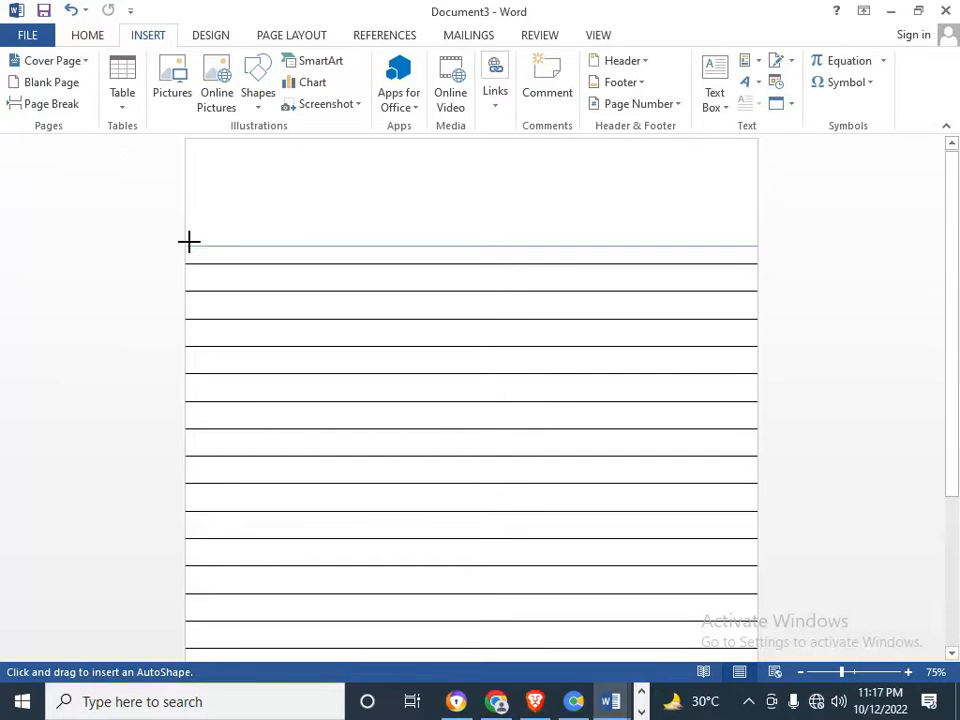
pyautogui.moveTo(189, 241); pyautogui.dragTo(305, 242)
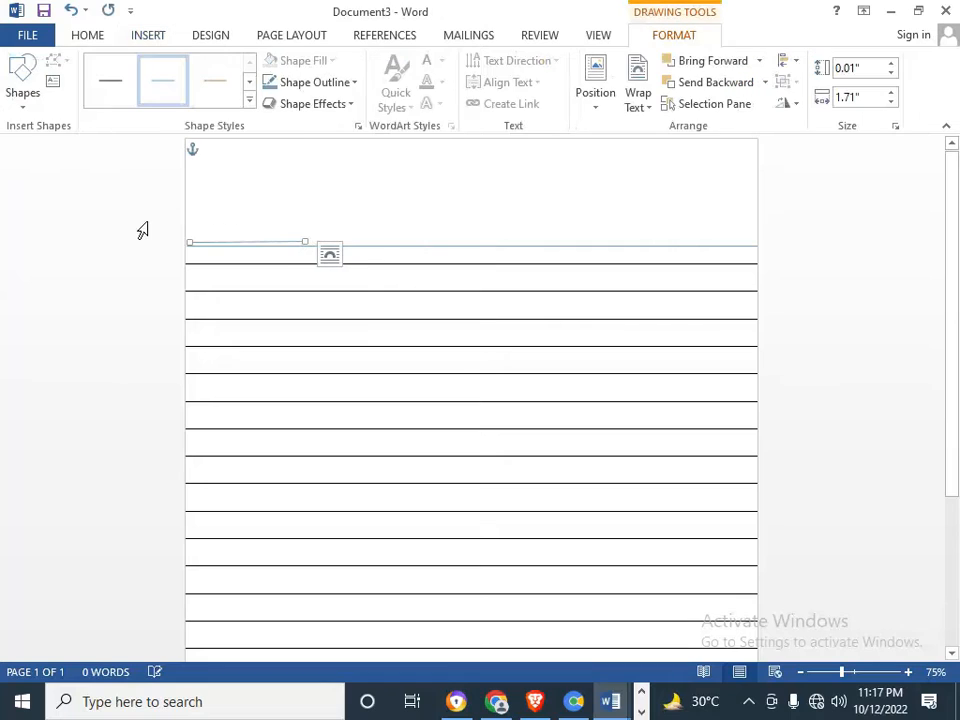
pyautogui.click(891, 92)
pyautogui.click(891, 92)
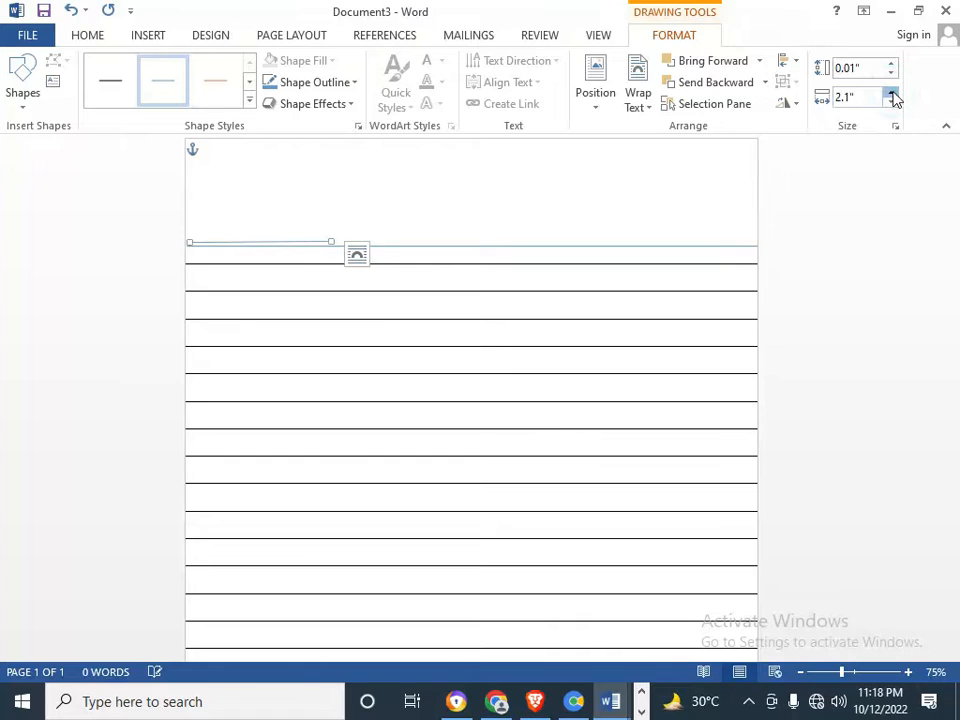
pyautogui.click(439, 223)
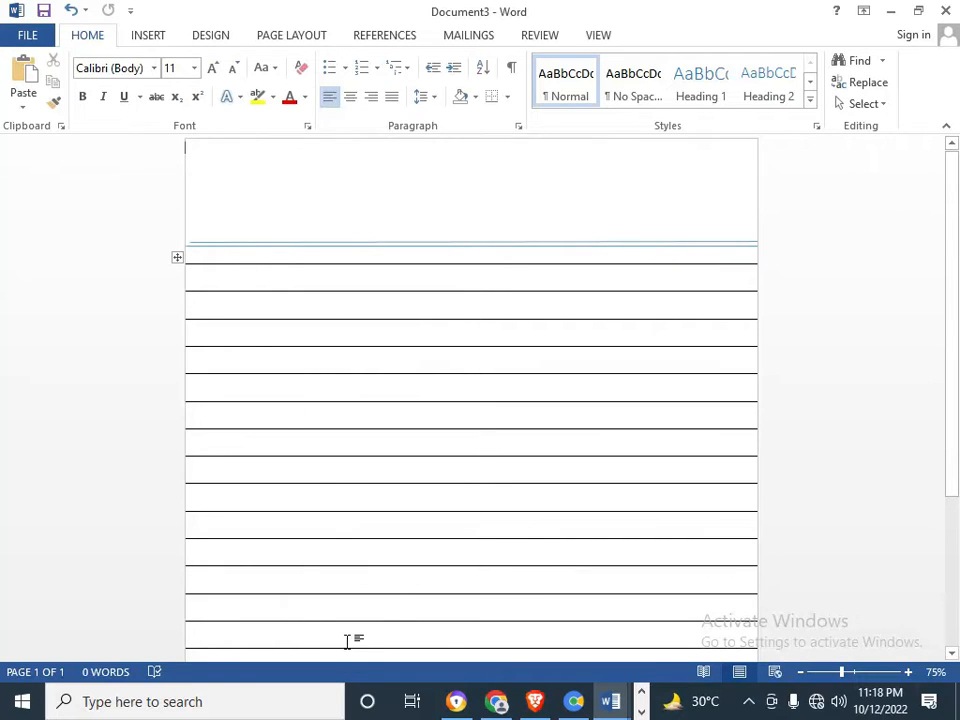
# Draw a vertical margin line about 6.7" long near the page's left edge, starting just below the double header line
pyautogui.click(149, 36)
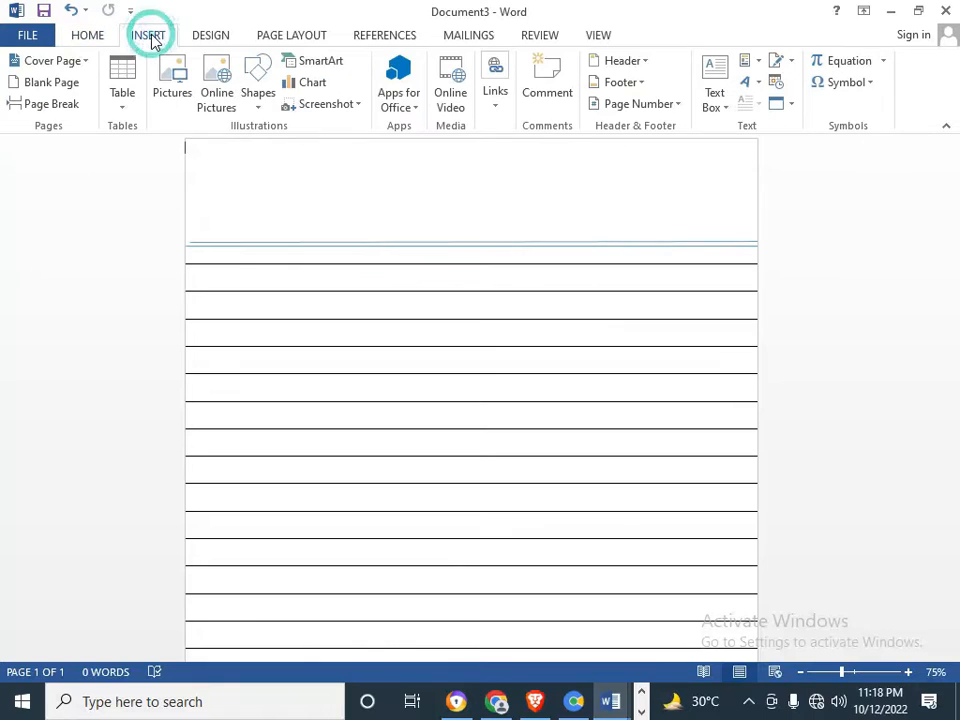
pyautogui.click(259, 100)
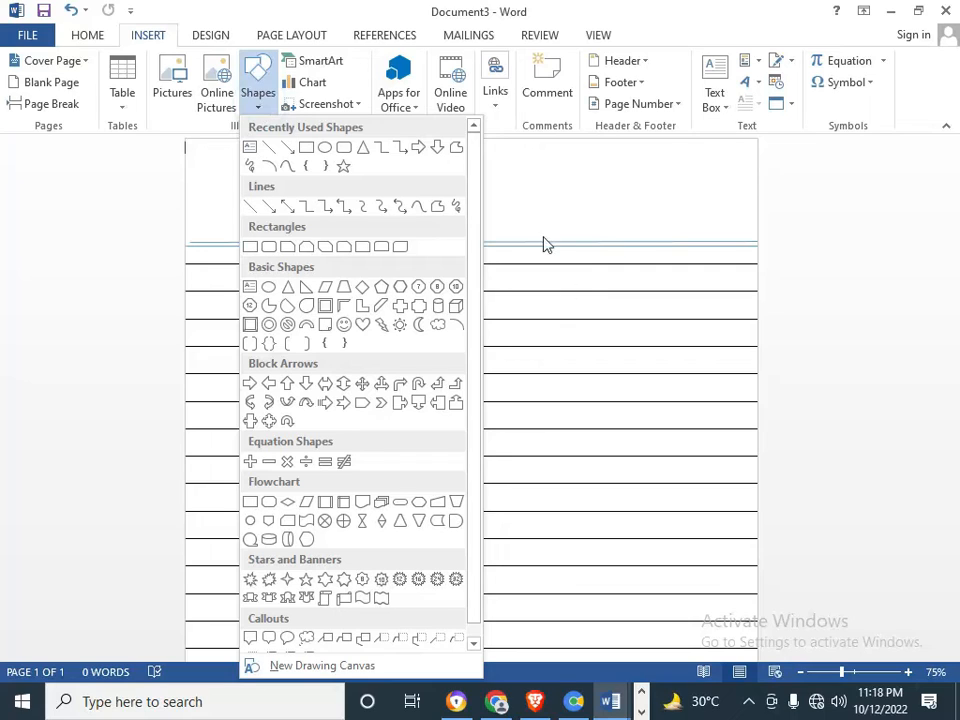
pyautogui.click(251, 208)
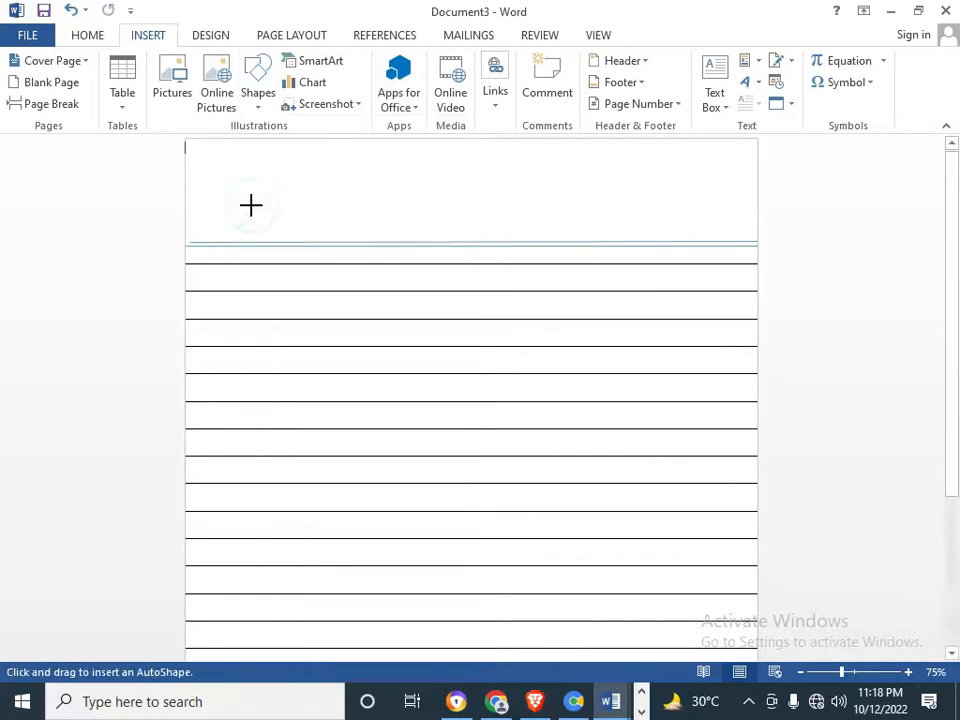
pyautogui.moveTo(268, 252)
pyautogui.mouseDown()
pyautogui.moveTo(279, 334)
pyautogui.moveTo(270, 458)
pyautogui.mouseUp()
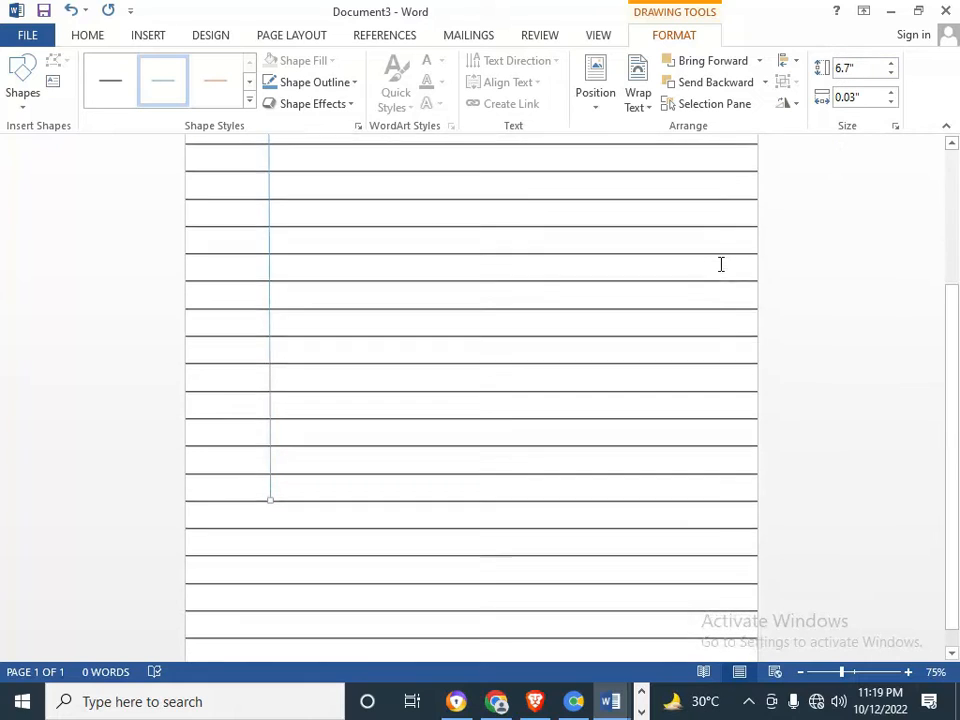
# Increase the height of the left vertical margin line until it reaches the bottom of the page
pyautogui.scroll(-1, 722, 265)
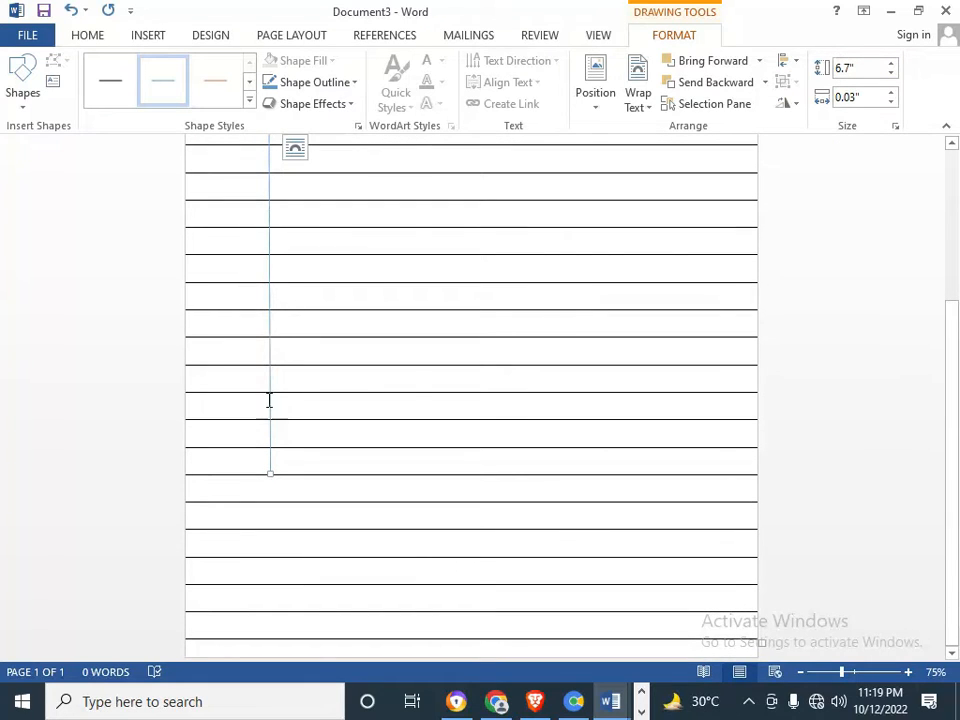
pyautogui.click(891, 63)
pyautogui.click(891, 64)
pyautogui.click(891, 64)
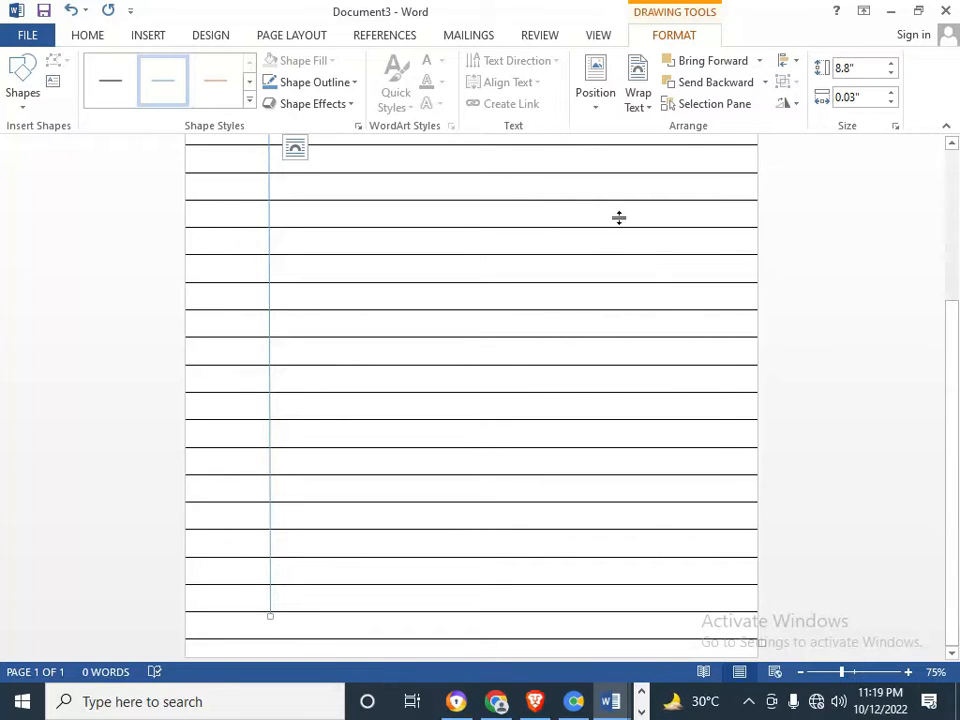
pyautogui.click(892, 65)
pyautogui.click(848, 232)
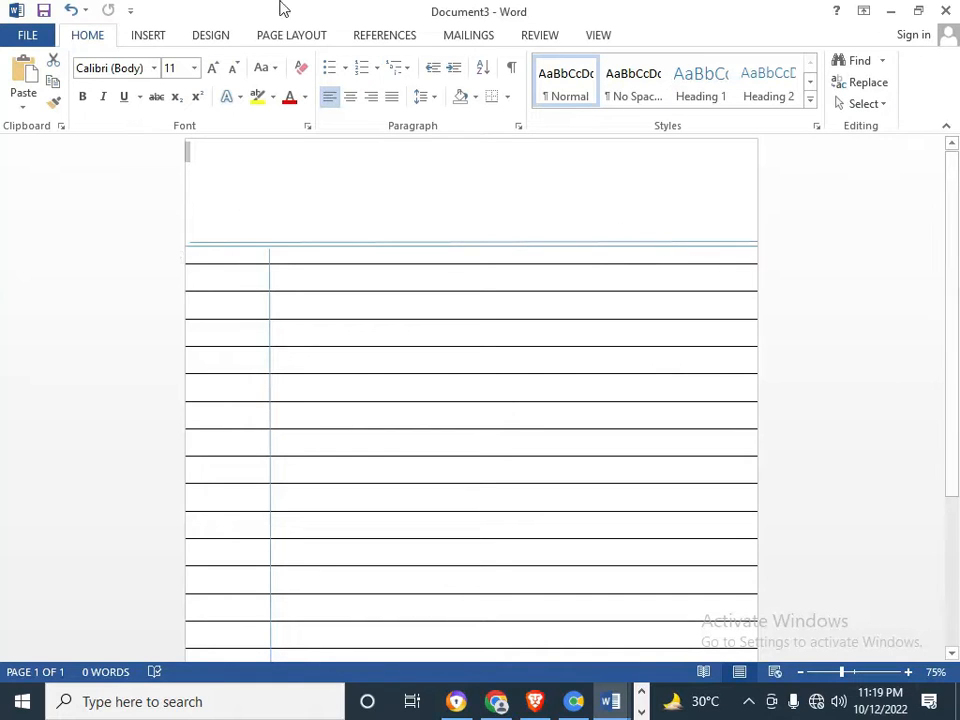
# Draw a second vertical margin line near the page's right edge below the header lines and lengthen it down the page
pyautogui.click(145, 35)
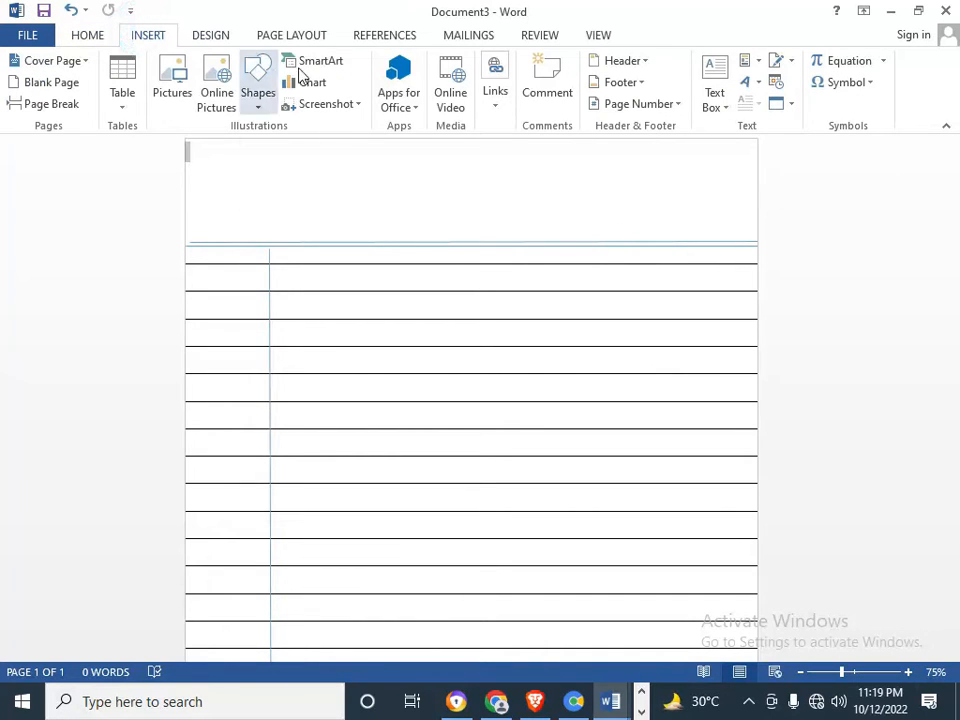
pyautogui.click(262, 100)
pyautogui.click(251, 210)
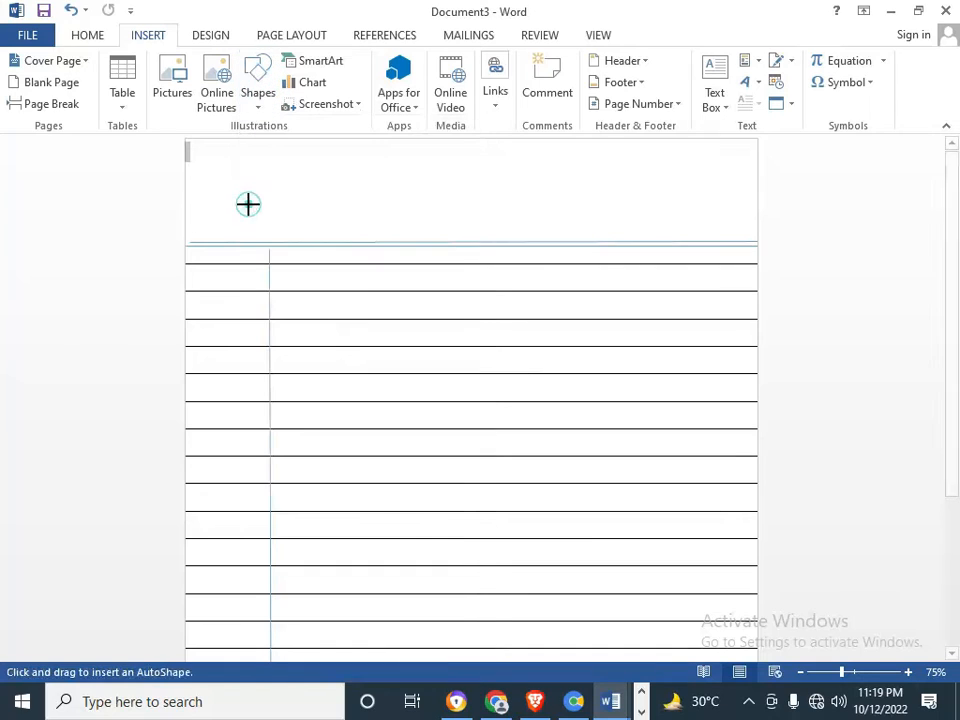
pyautogui.moveTo(683, 248); pyautogui.dragTo(690, 375)
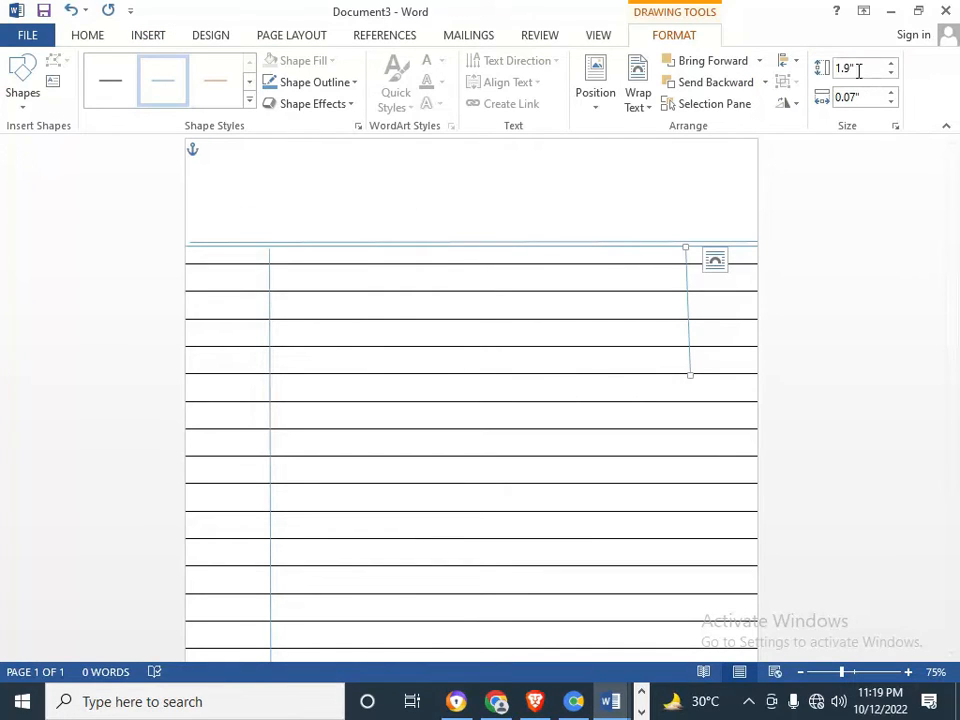
pyautogui.click(889, 65)
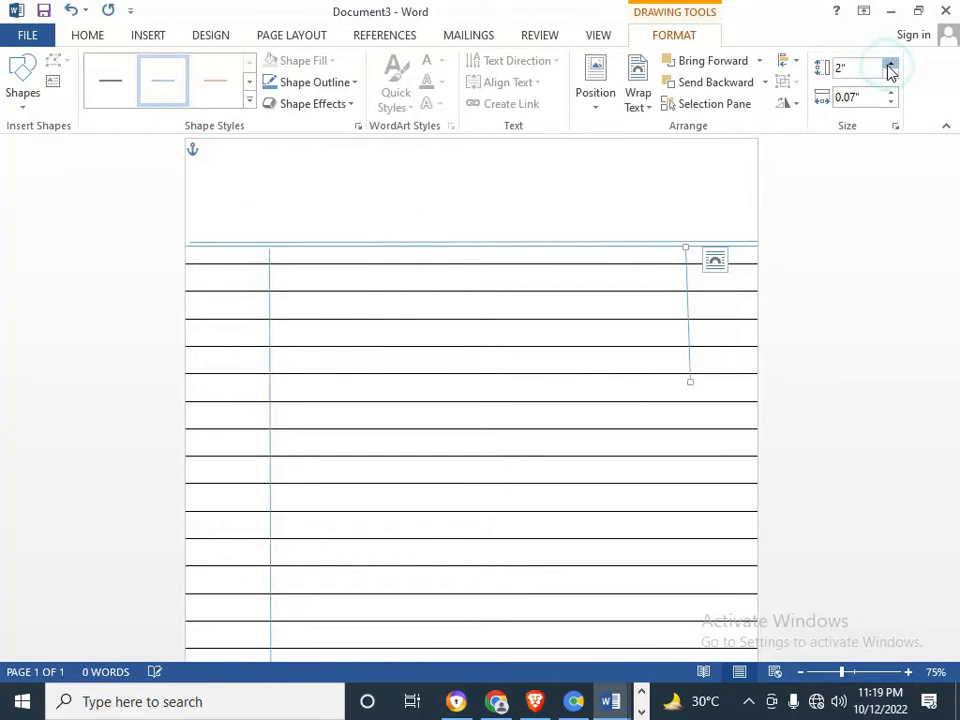
pyautogui.click(476, 309)
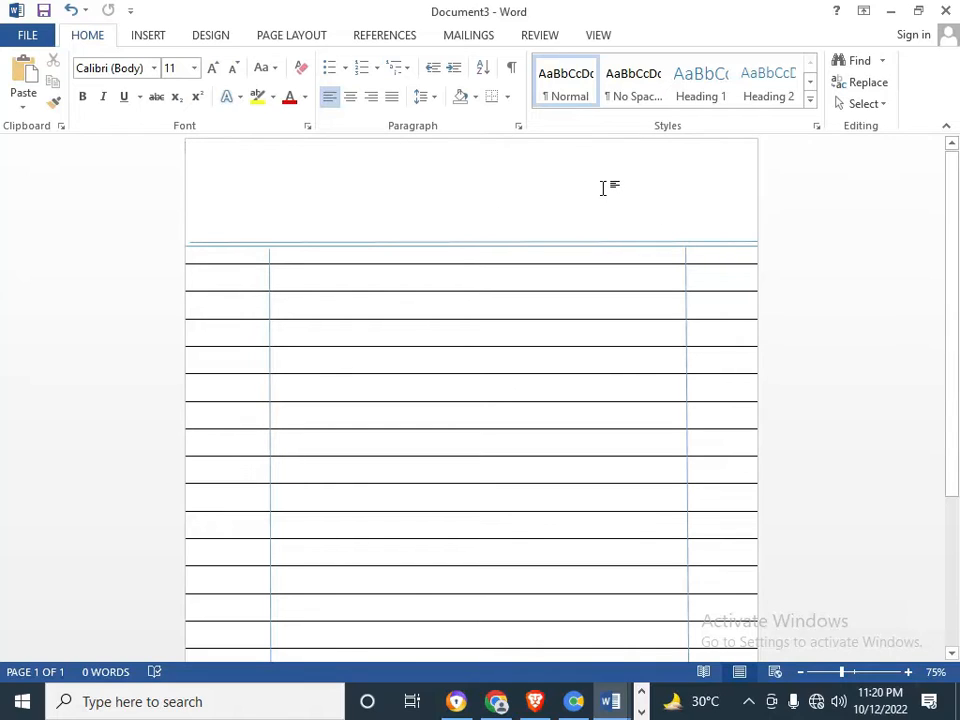
# Draw a rectangle about 1.26" high and 2.28" wide above the header lines at the page's right side
pyautogui.click(150, 38)
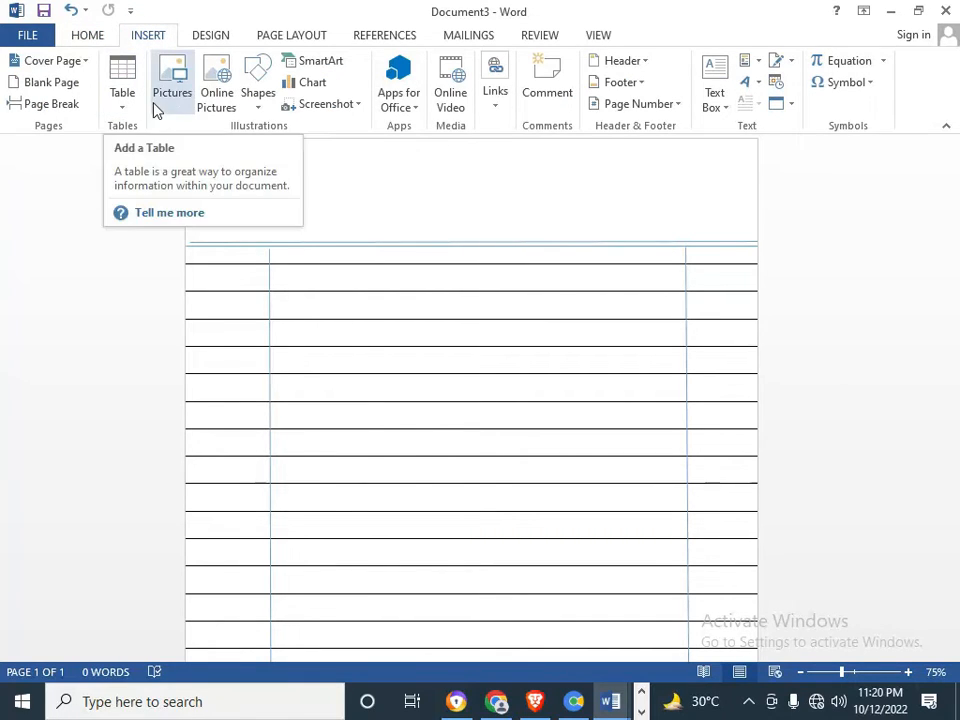
pyautogui.click(260, 102)
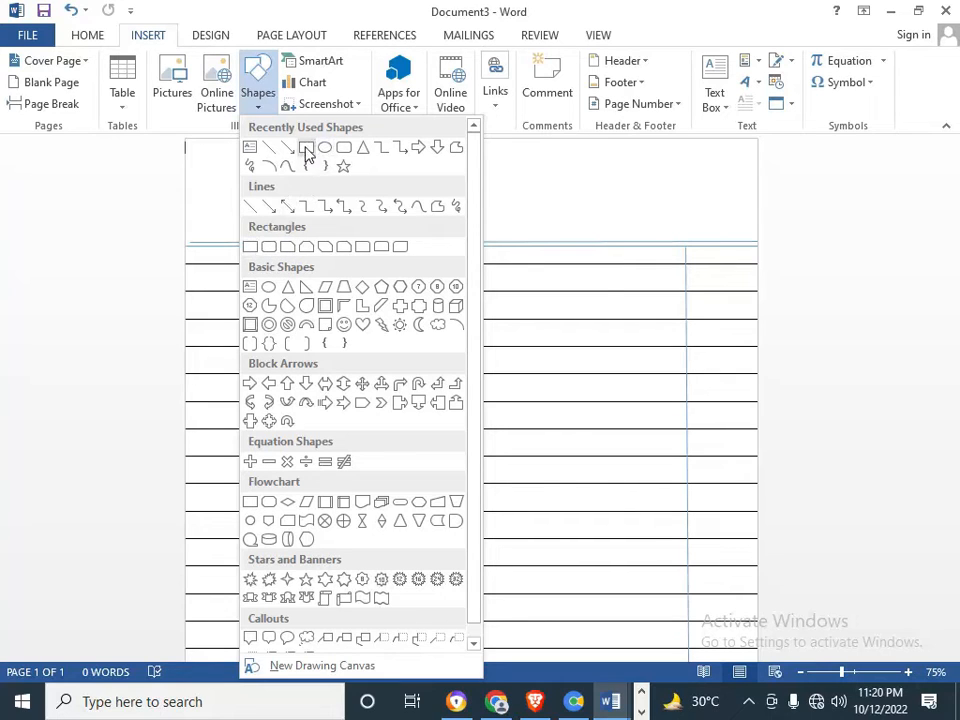
pyautogui.click(251, 246)
pyautogui.moveTo(577, 143); pyautogui.dragTo(733, 229)
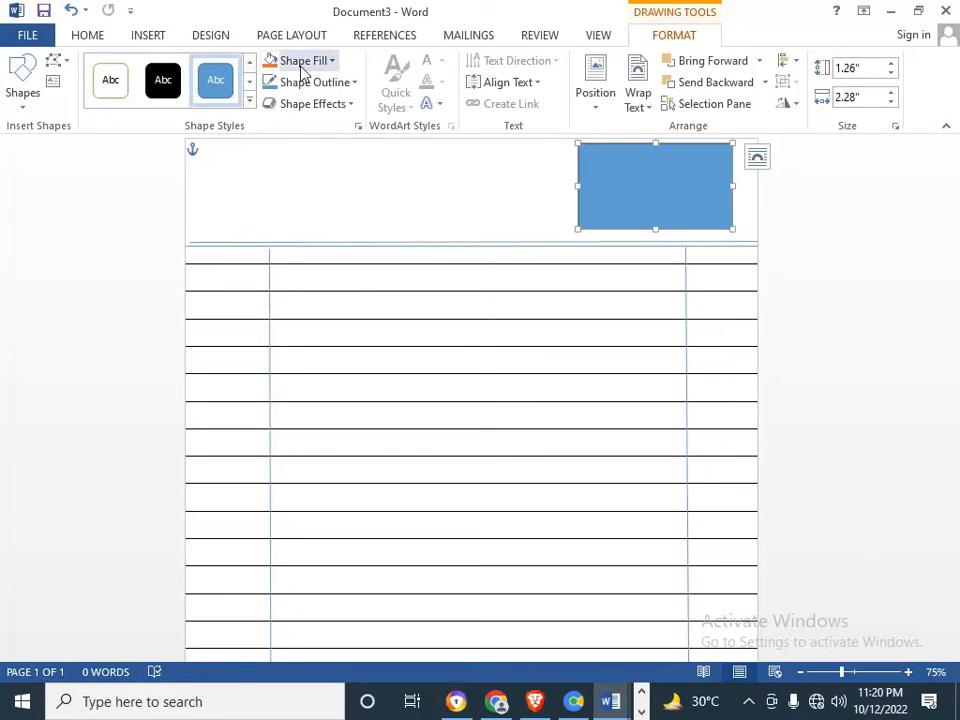
# Give the header rectangle a white fill and a black outline
pyautogui.click(333, 62)
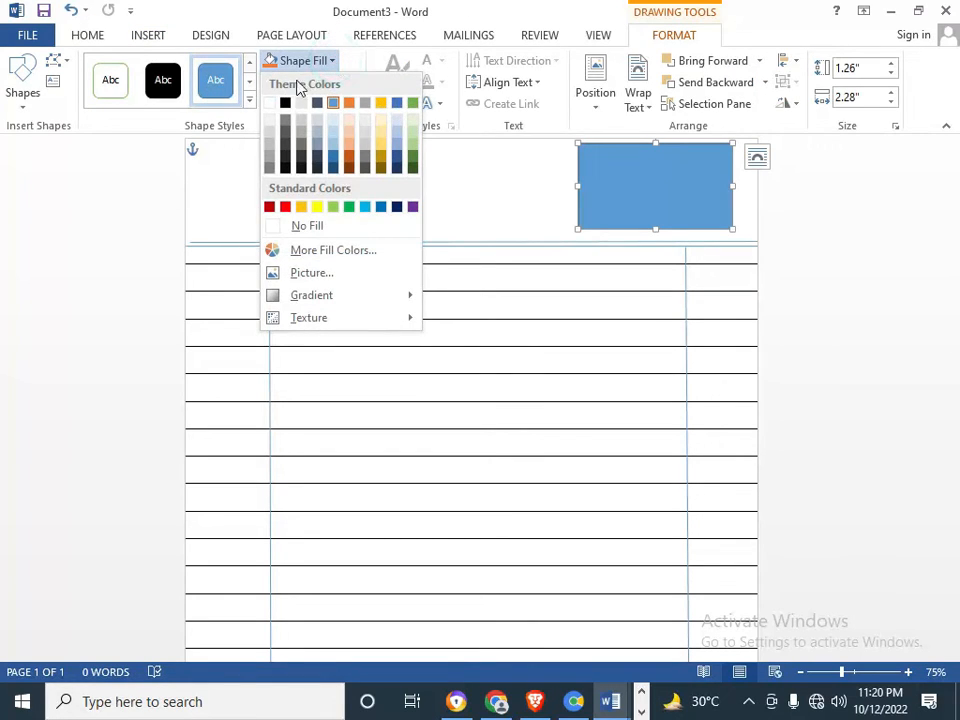
pyautogui.click(270, 104)
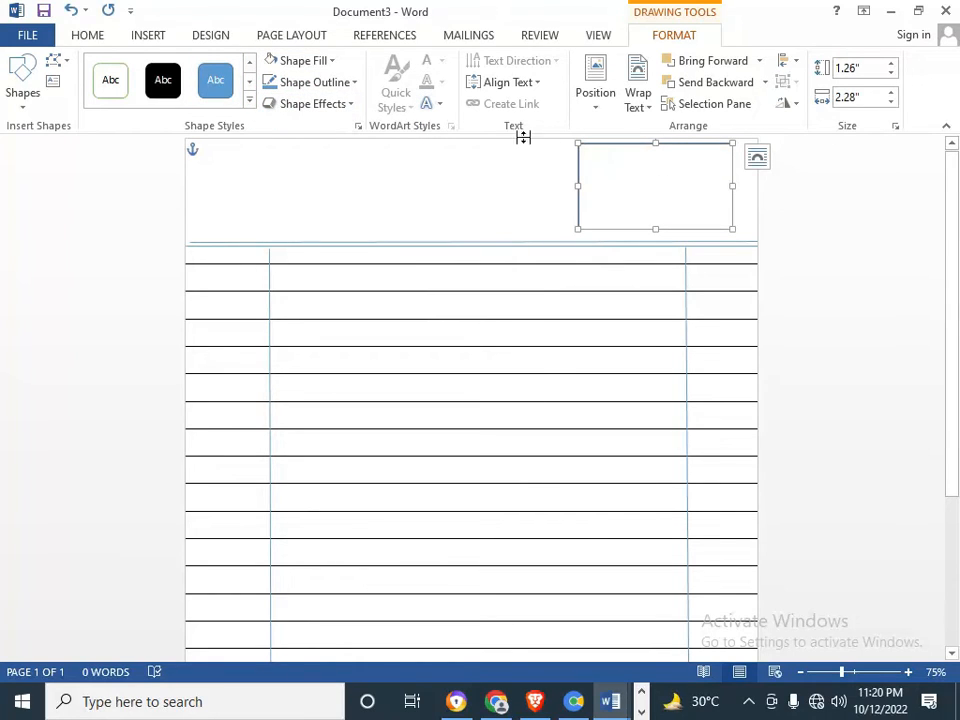
pyautogui.click(353, 84)
pyautogui.click(290, 122)
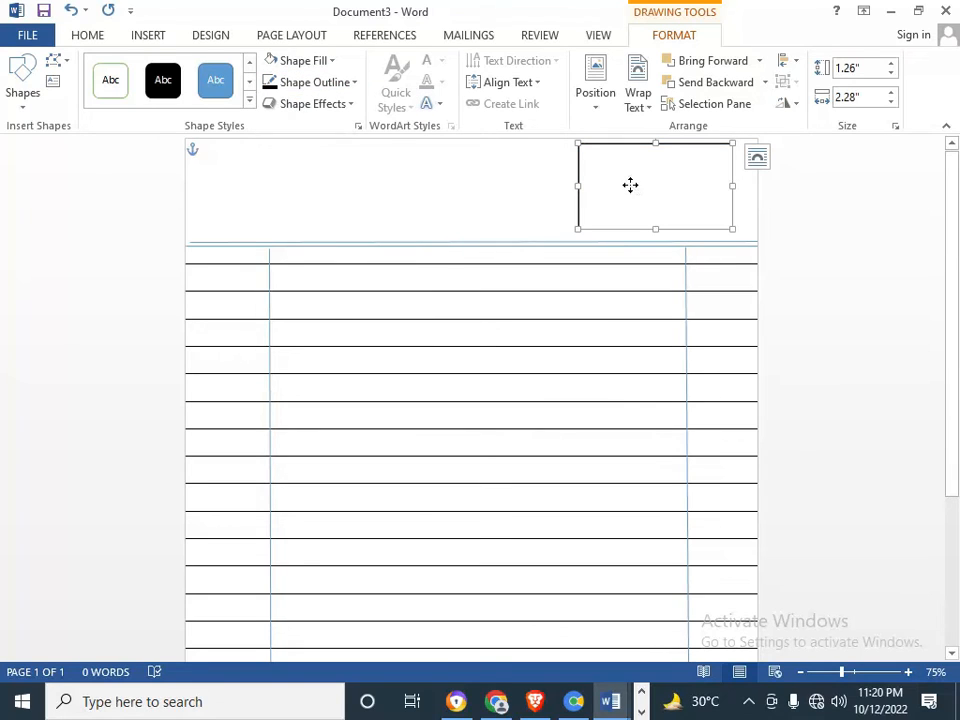
# Make the header rectangle ready for text and turn on bold and italic formatting in it
pyautogui.rightClick(632, 188)
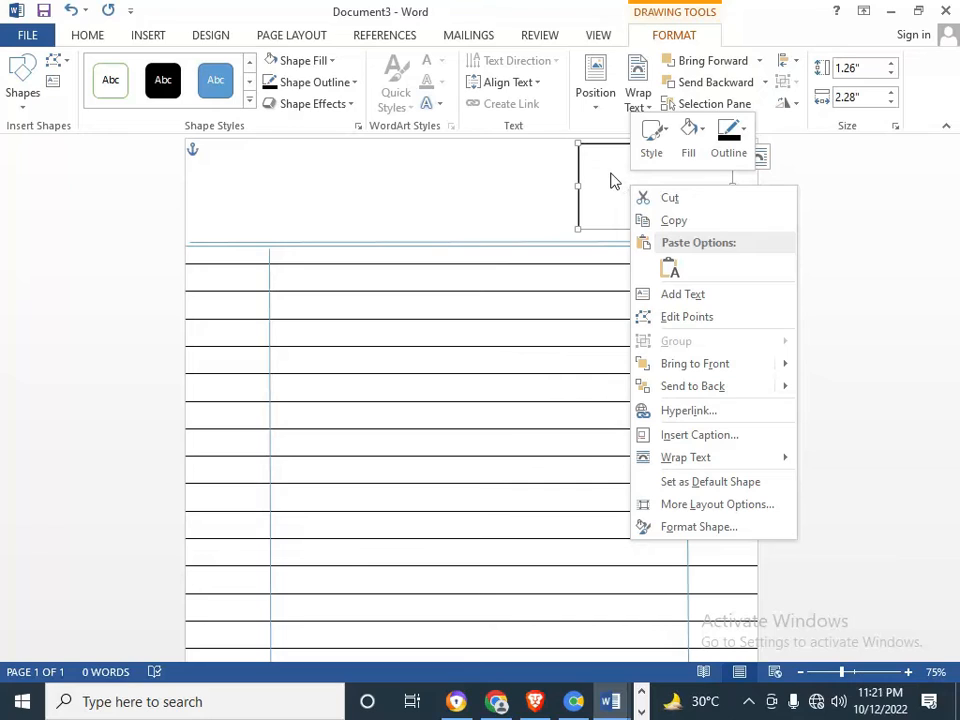
pyautogui.click(701, 292)
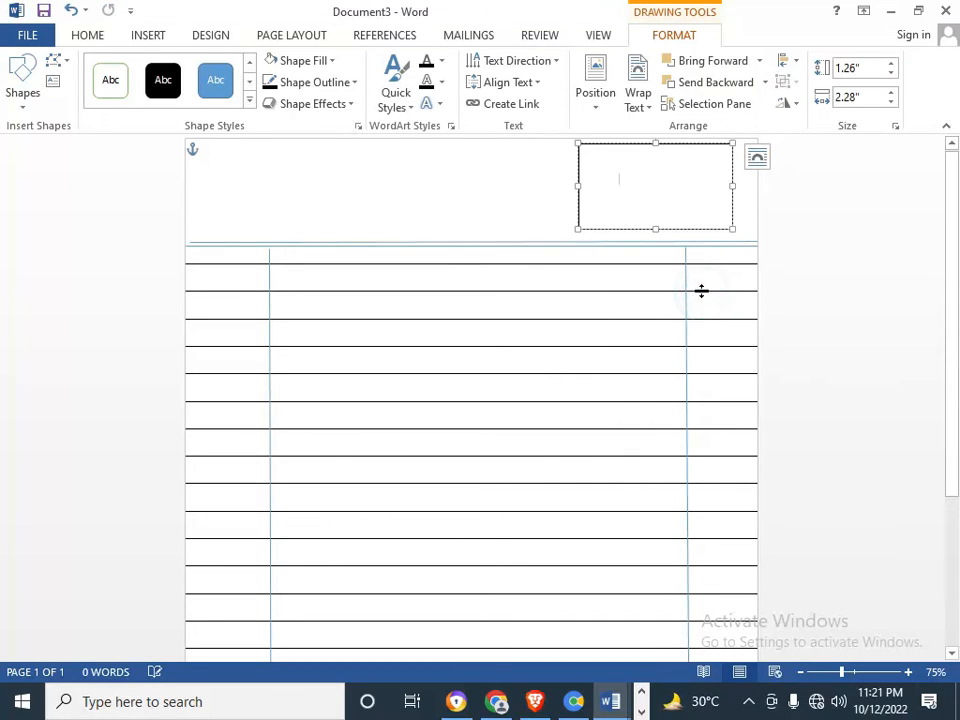
pyautogui.click(88, 36)
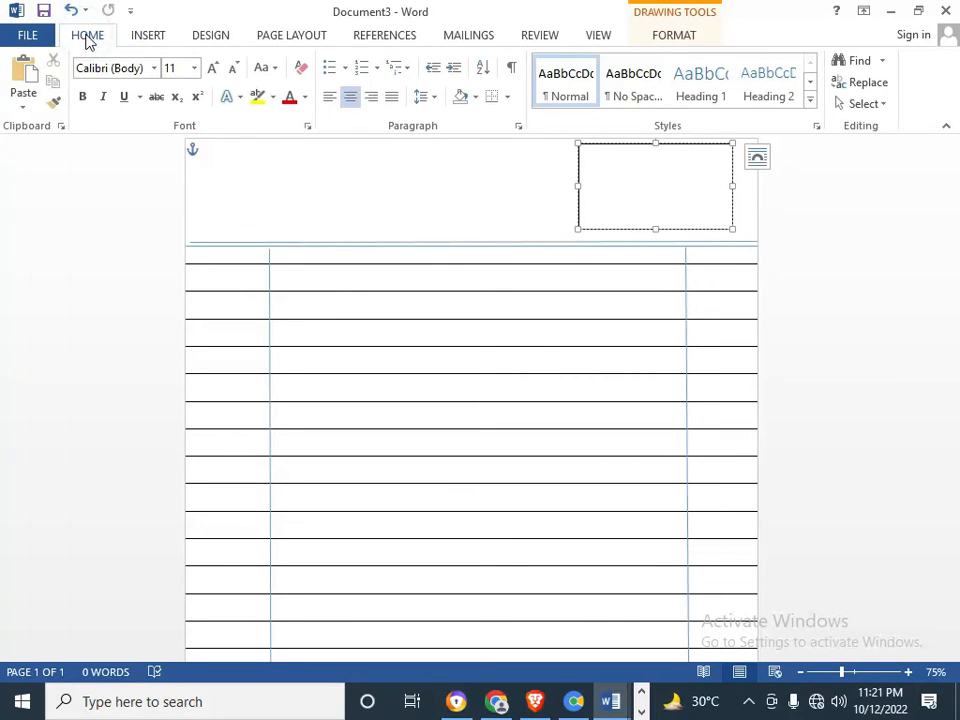
pyautogui.click(82, 97)
pyautogui.click(103, 97)
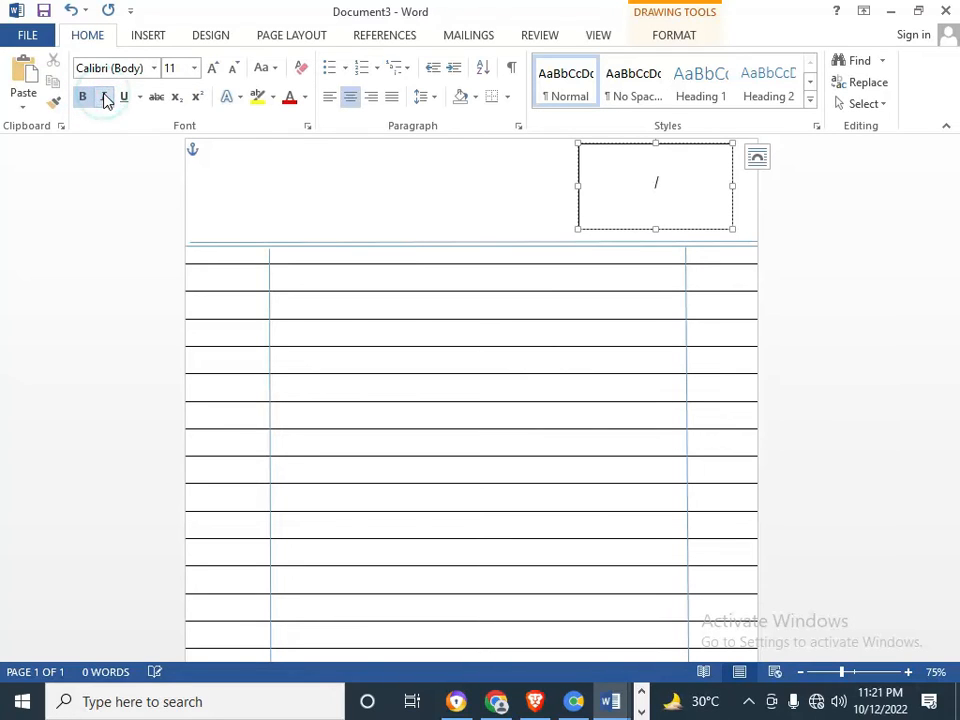
# Set the rectangle's text to Arial Black, size 12, black and left-aligned
pyautogui.click(155, 68)
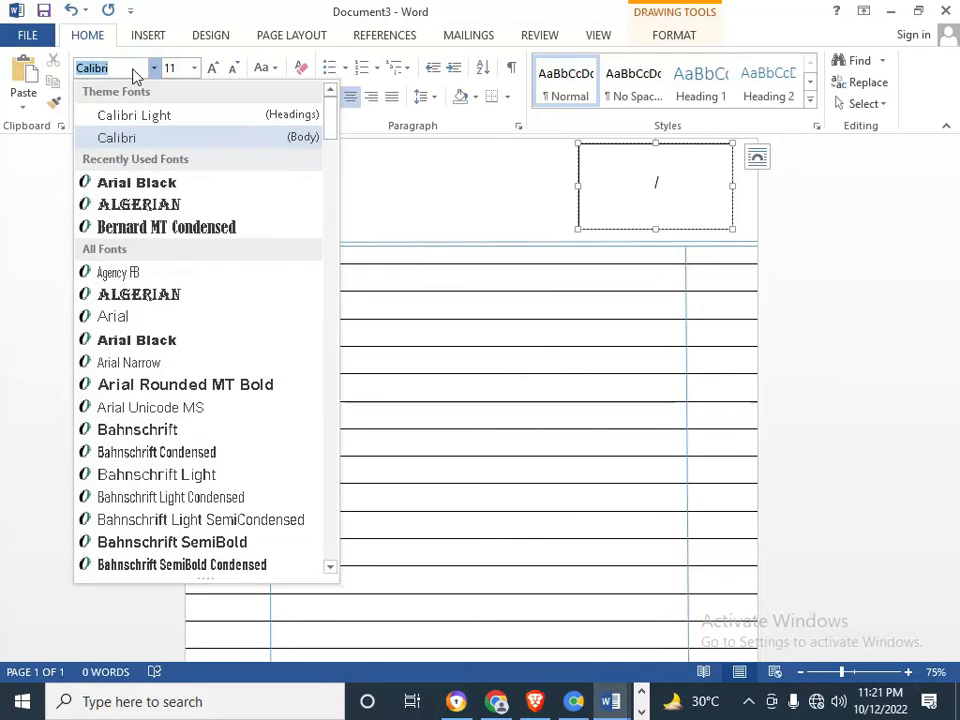
pyautogui.click(152, 186)
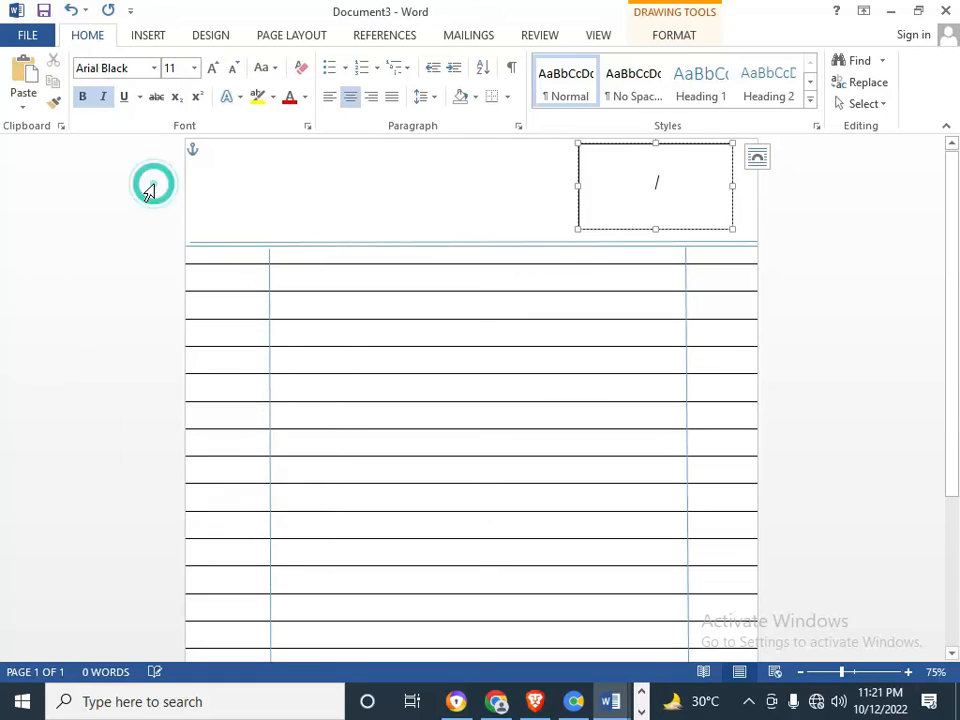
pyautogui.click(194, 70)
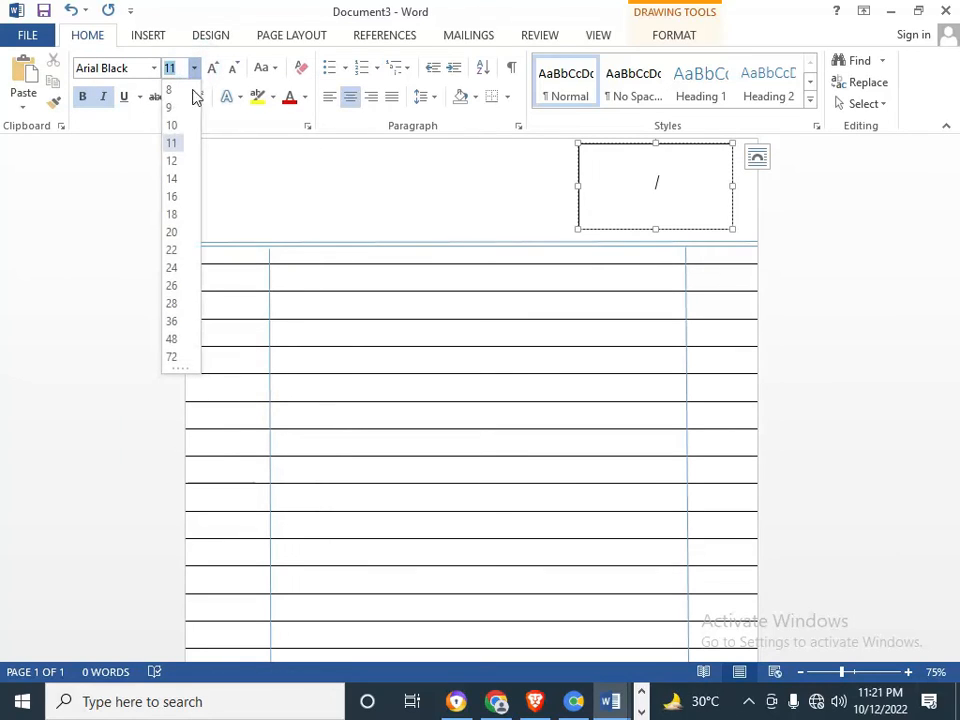
pyautogui.click(175, 162)
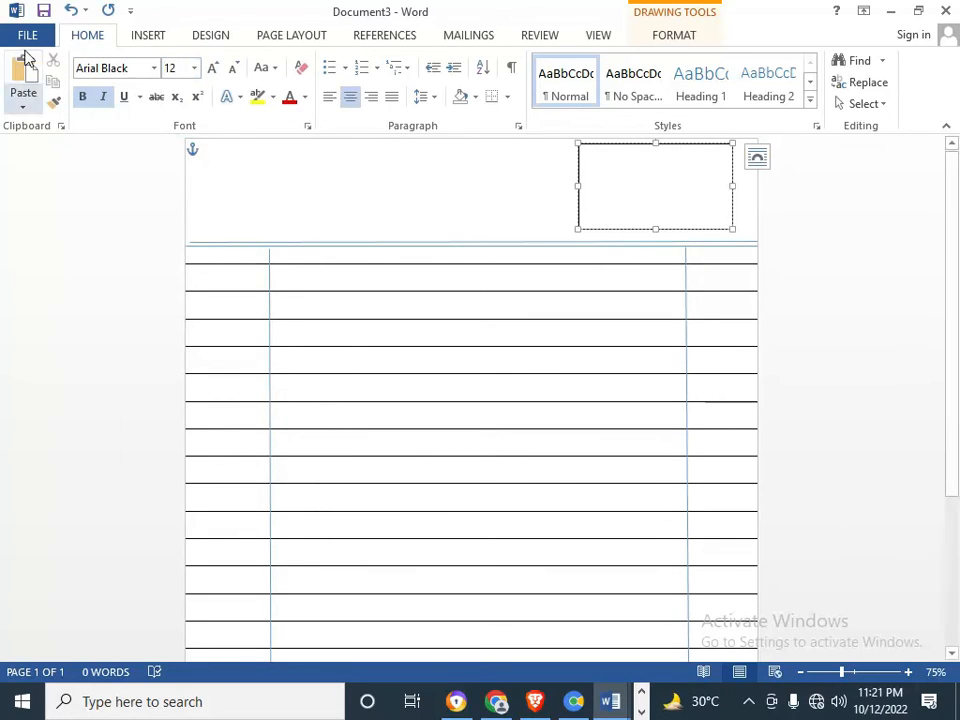
pyautogui.click(305, 98)
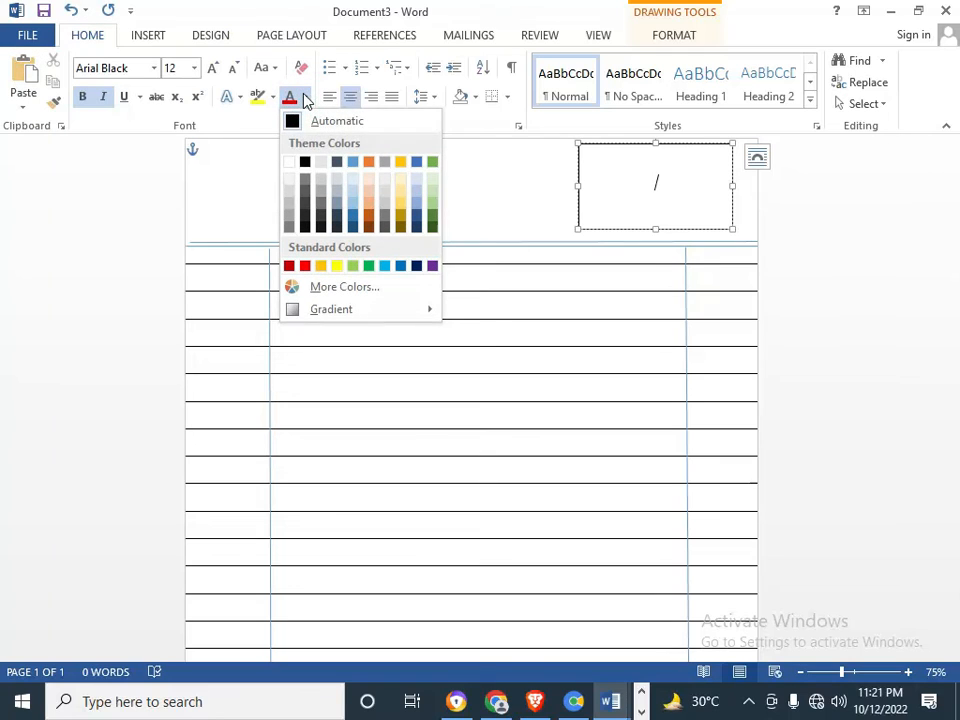
pyautogui.click(305, 162)
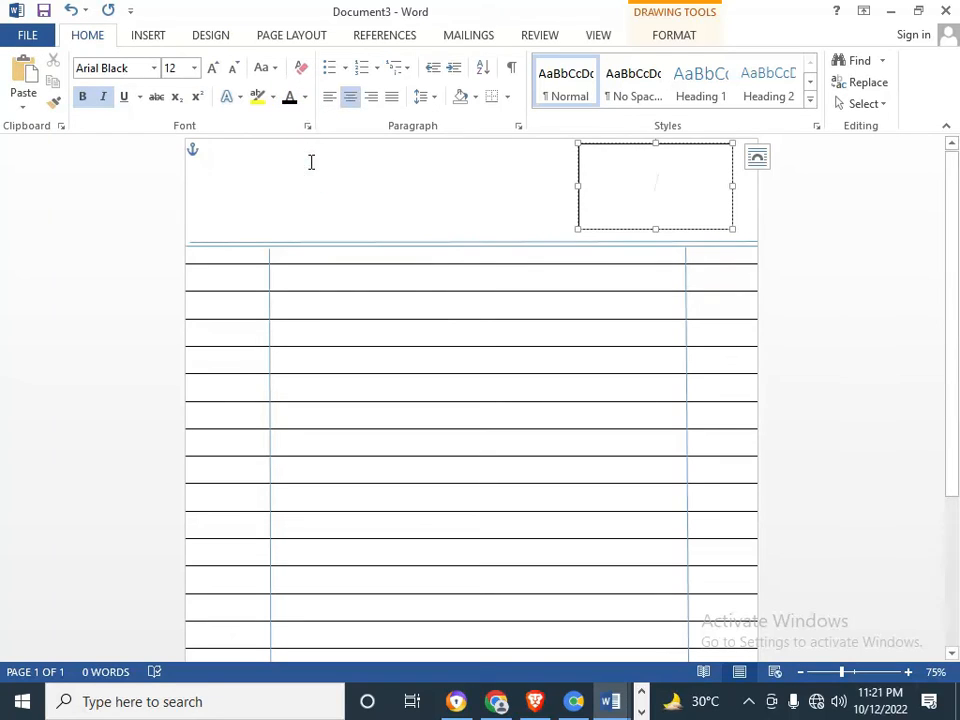
pyautogui.click(331, 100)
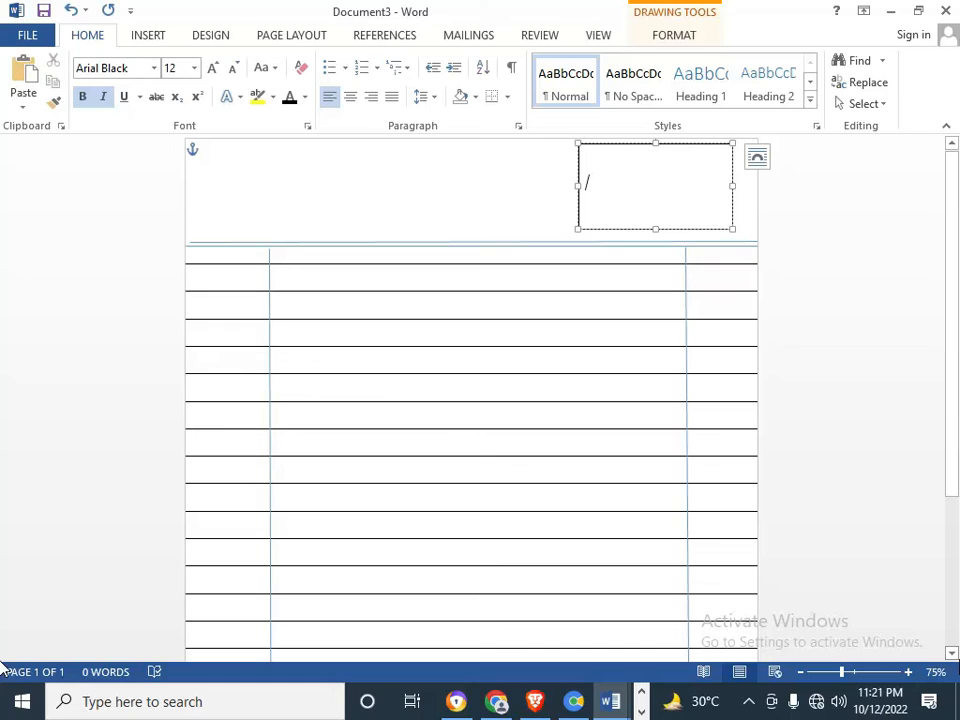
# Enter "Name:" followed by a dashed blank in the rectangle, with "Roll No:" on the line below
pyautogui.write('Name:')
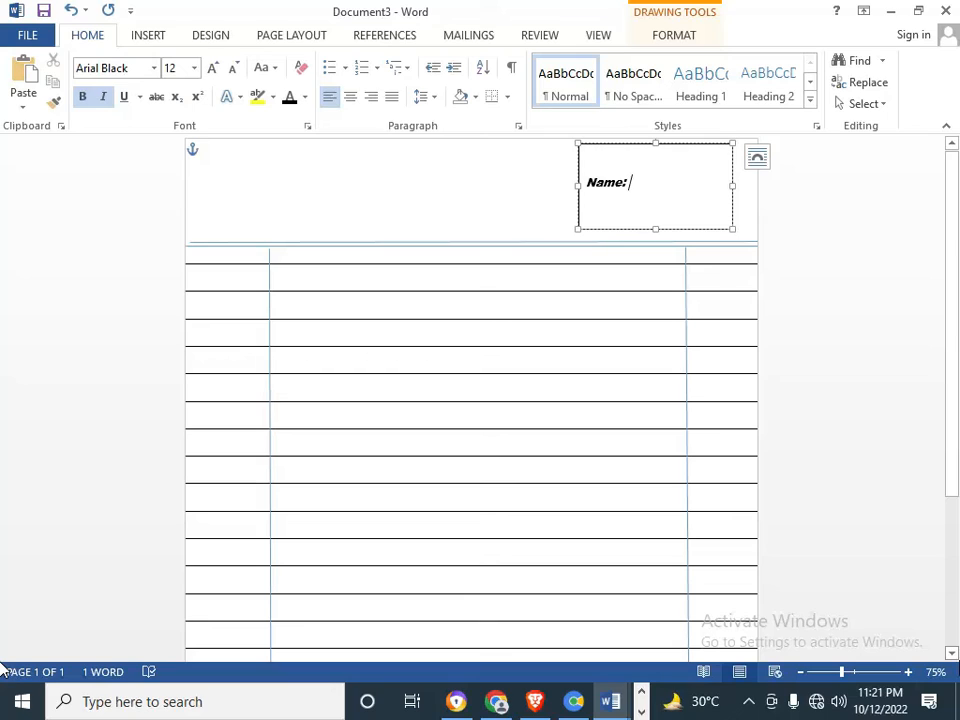
pyautogui.write('---------------')
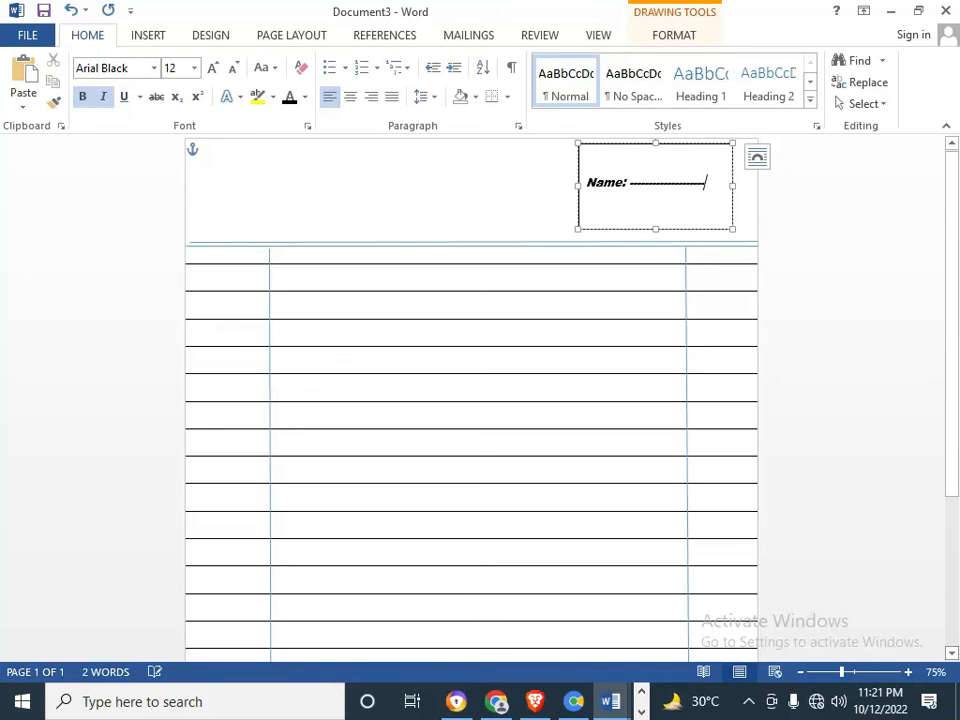
pyautogui.press('Return')
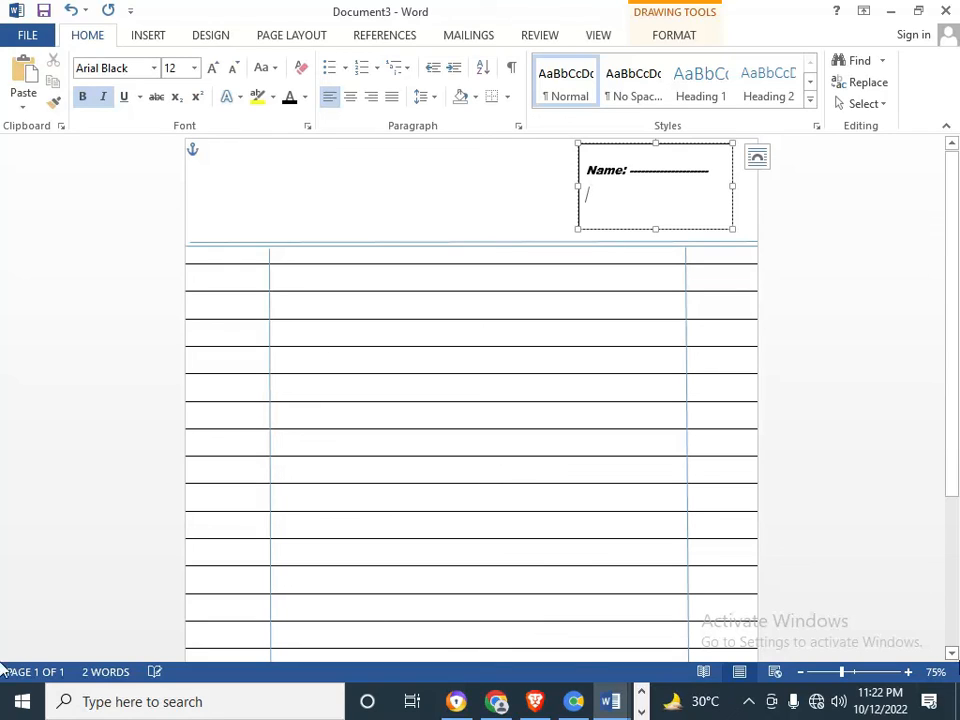
pyautogui.write('Roll No:')
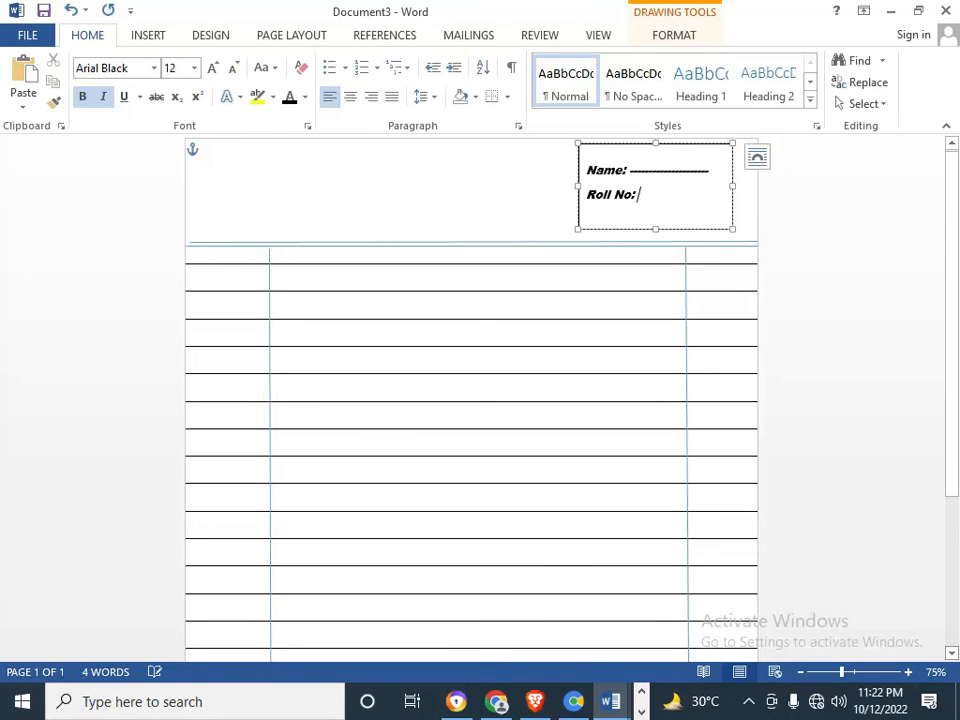